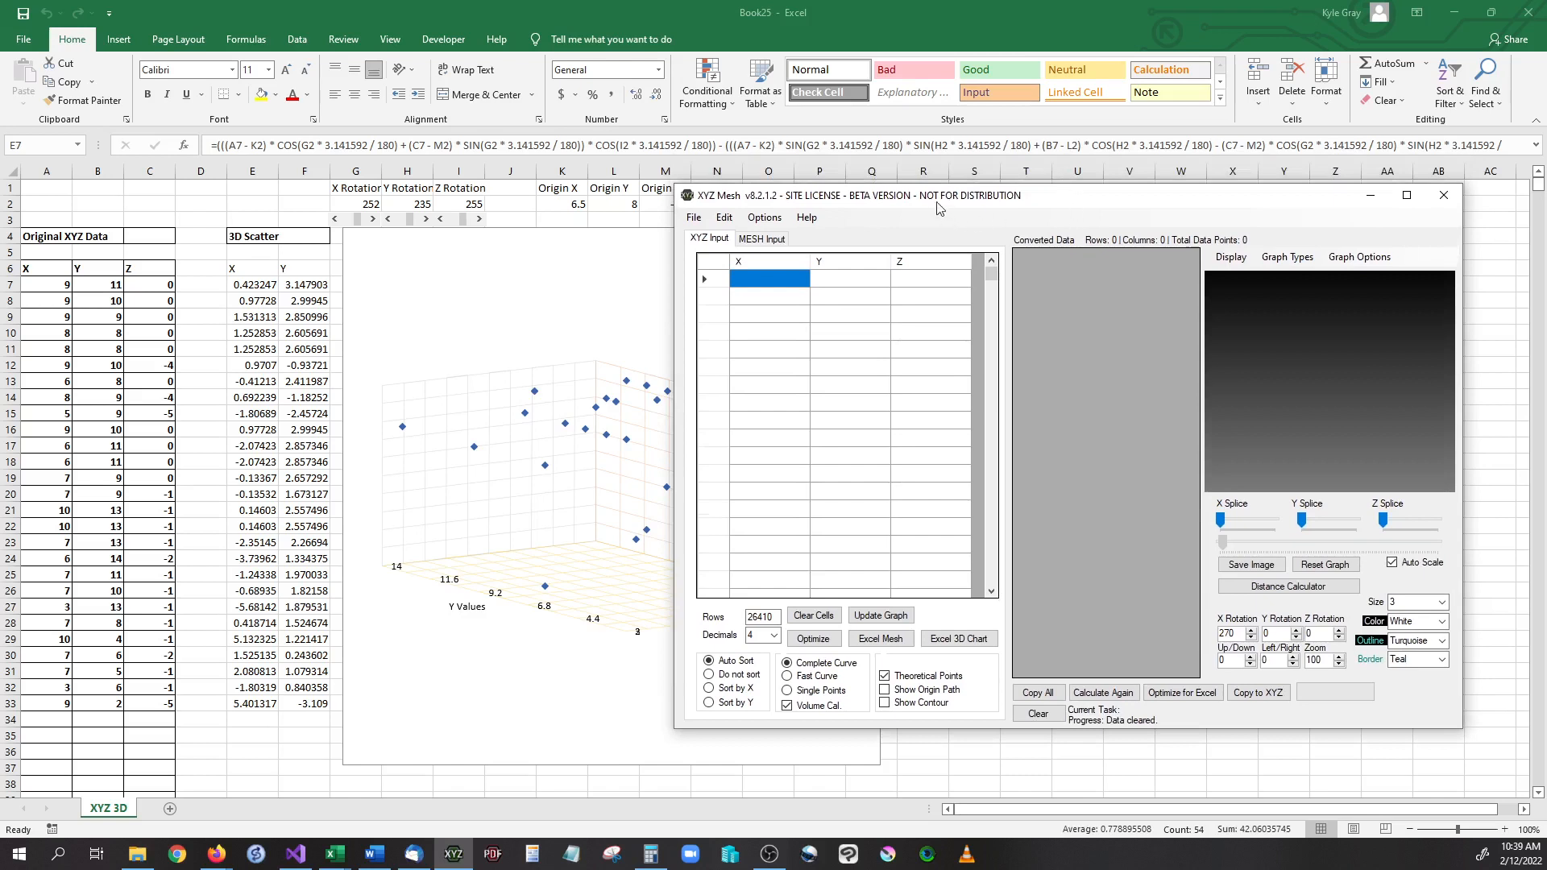
mouse_move(936, 202)
left_mouse_down()
mouse_move(1035, 183)
mouse_move(923, 193)
left_mouse_up()
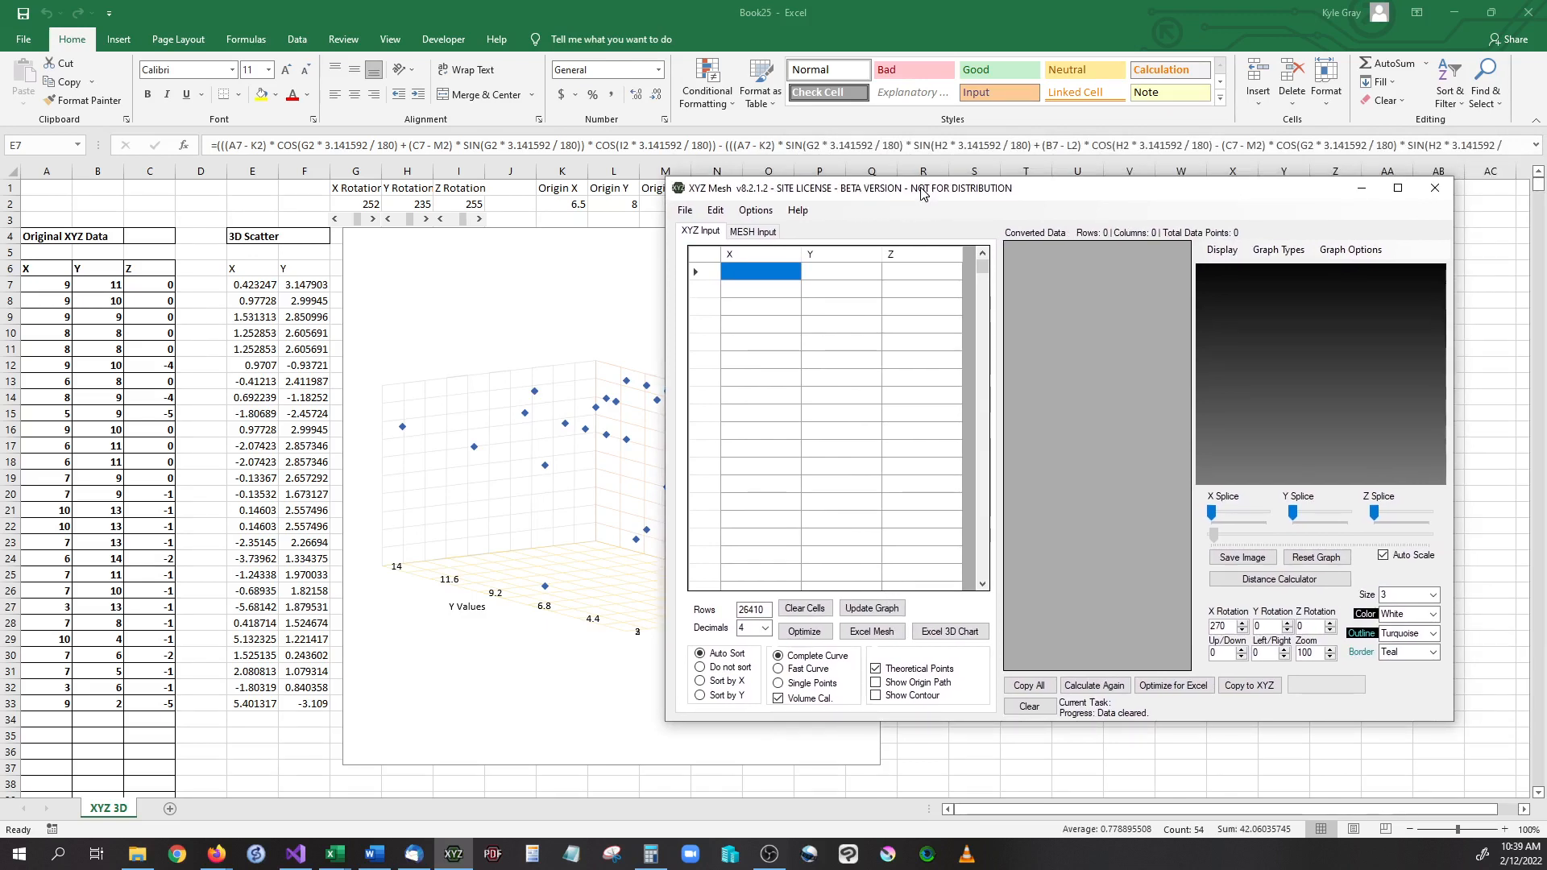
left_click_drag(921, 193, 919, 194)
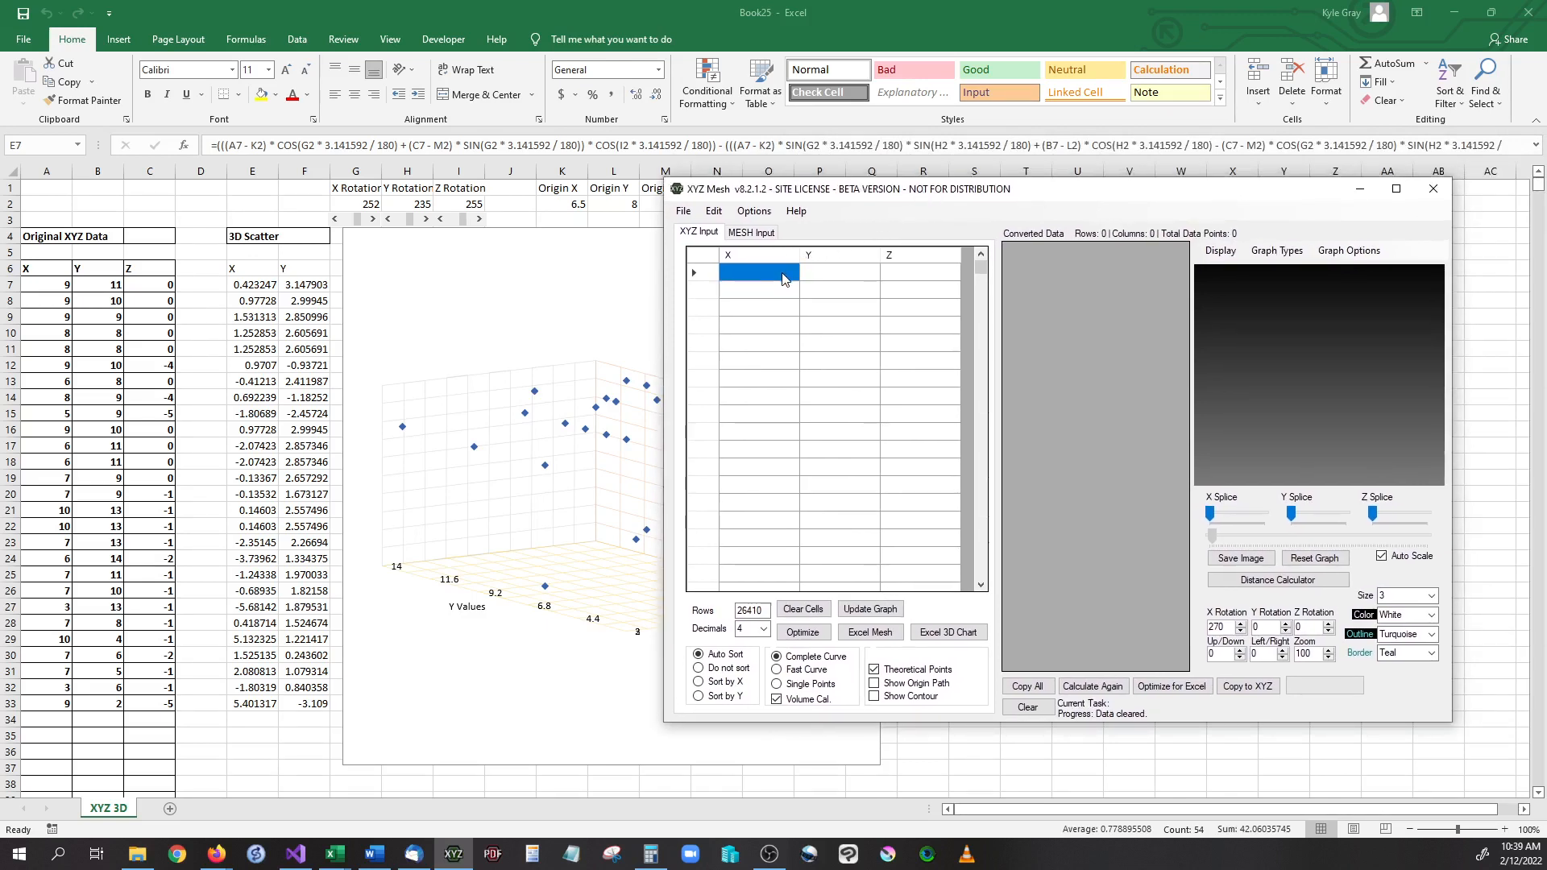
left_click_drag(763, 194, 834, 255)
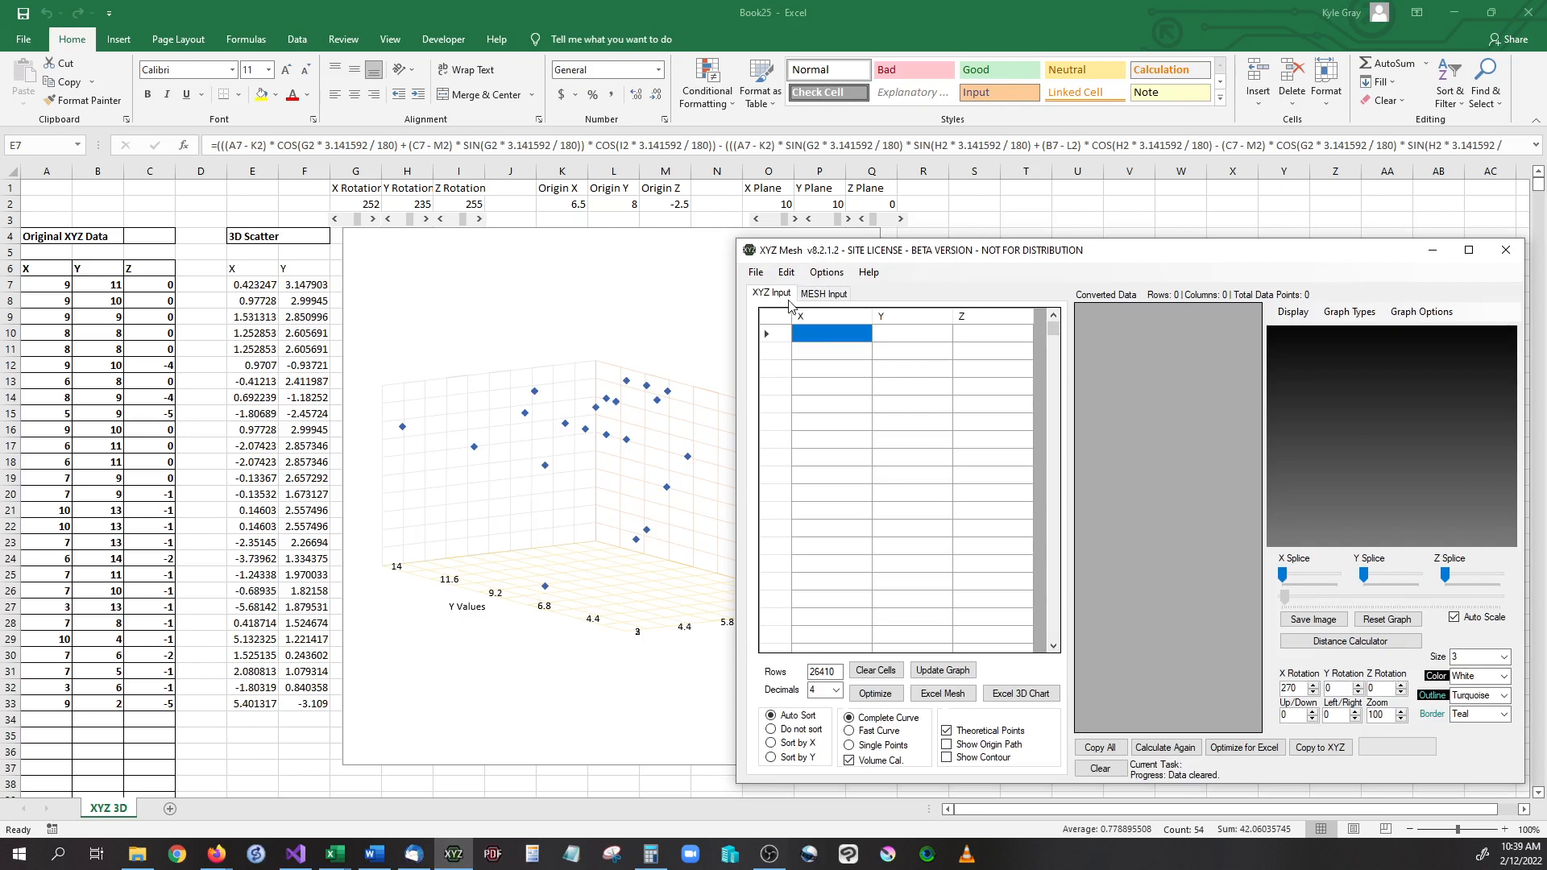
mouse_move(893, 257)
left_mouse_down()
mouse_move(915, 243)
mouse_move(889, 246)
left_mouse_up()
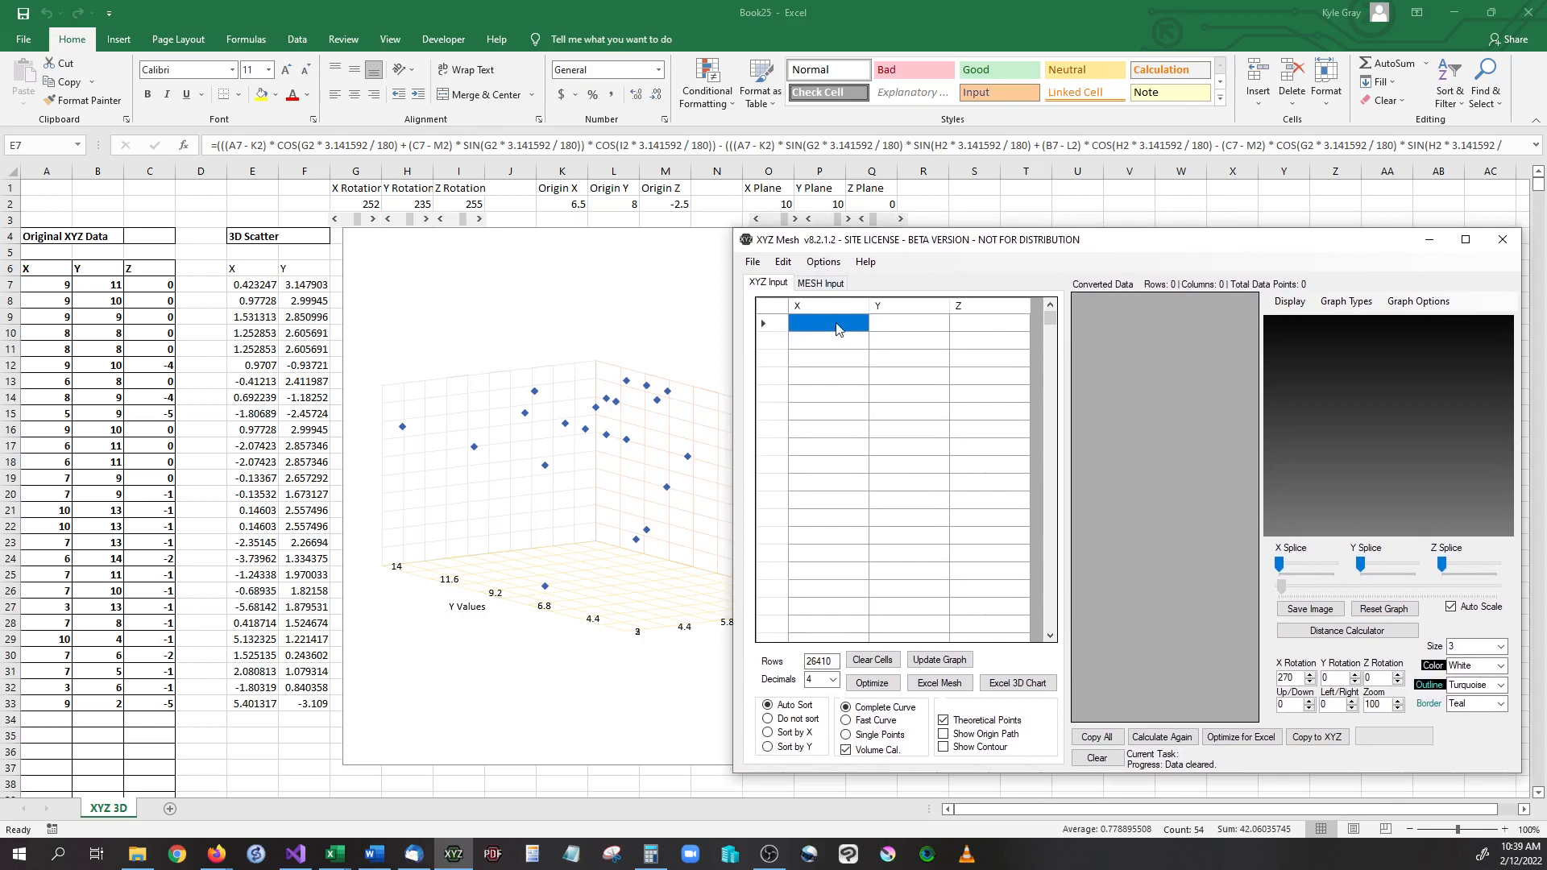
left_click_drag(890, 250, 778, 226)
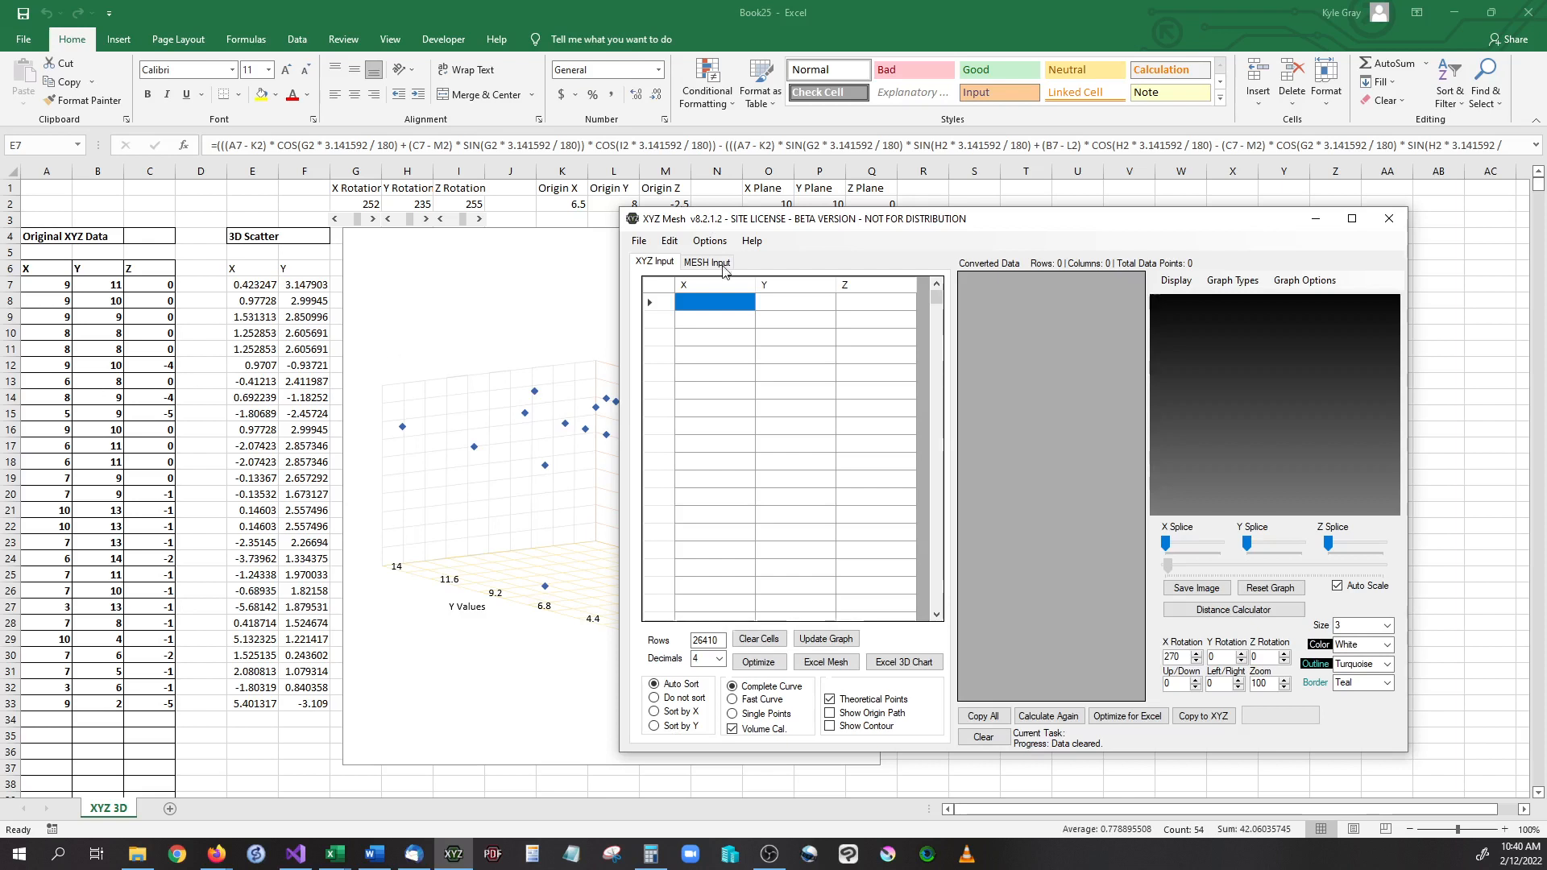
left_click(638, 240)
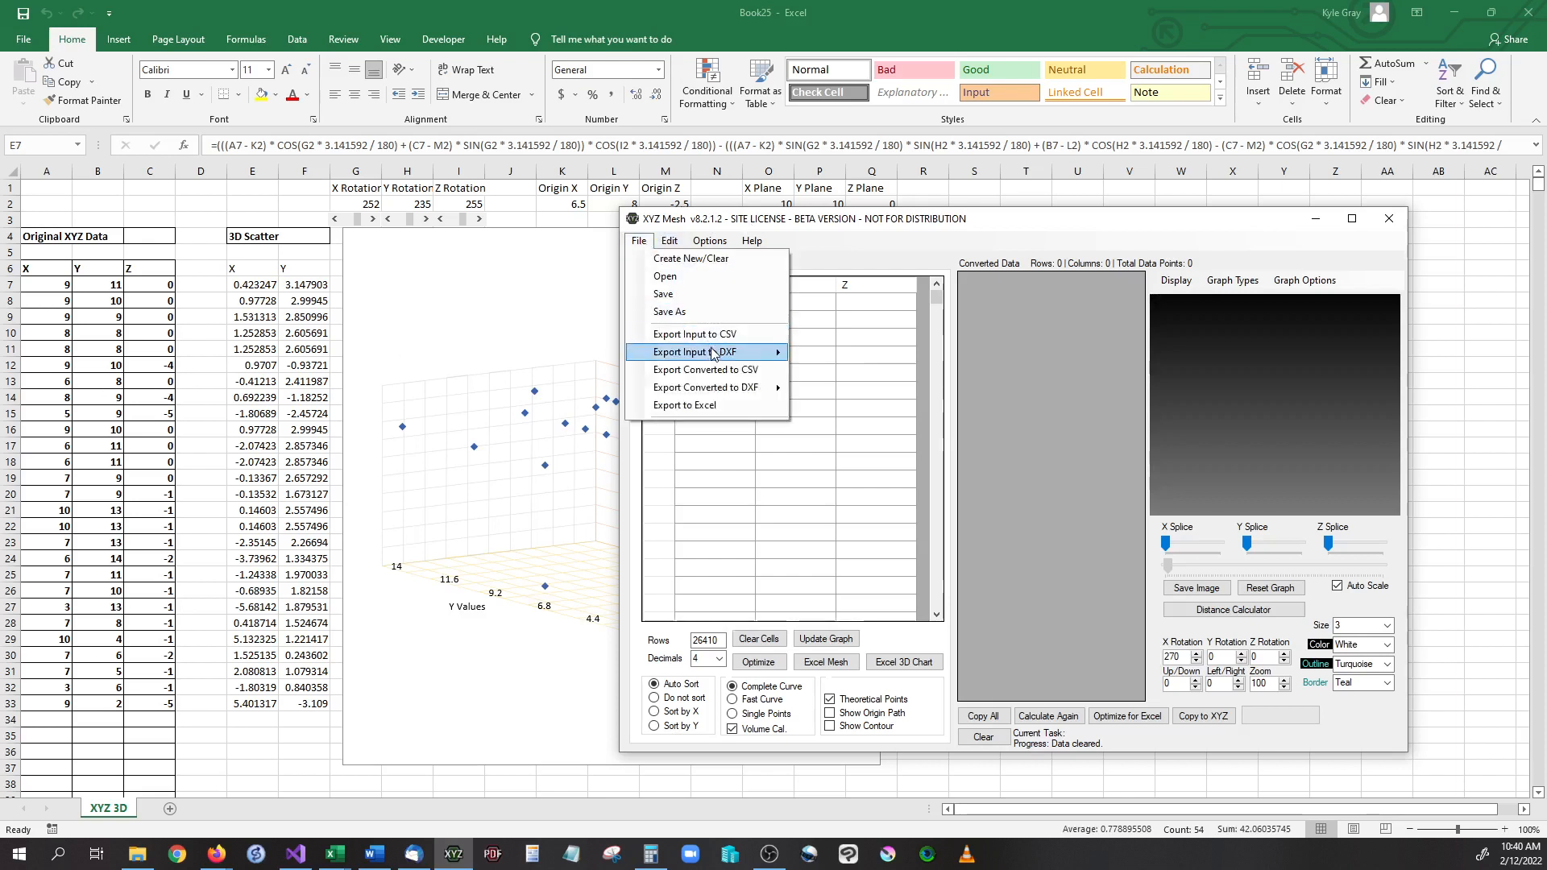
mouse_move(717, 357)
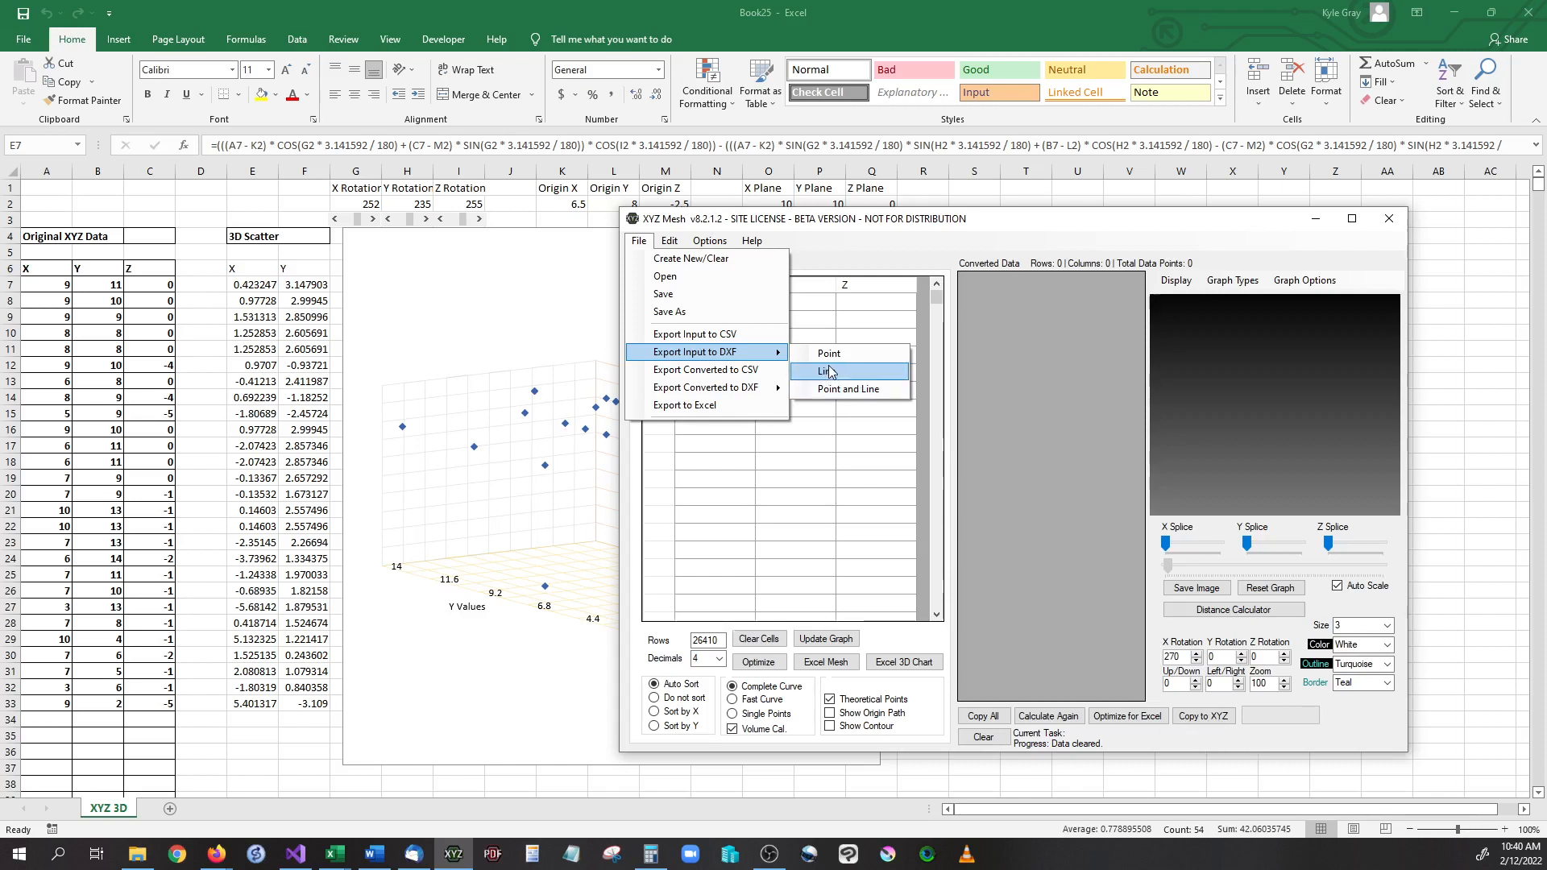
Step: Uncover the 3D scatter chart in Excel, raise its X Rotation a few degrees, and return it to 252
left_click_drag(900, 208, 1186, 212)
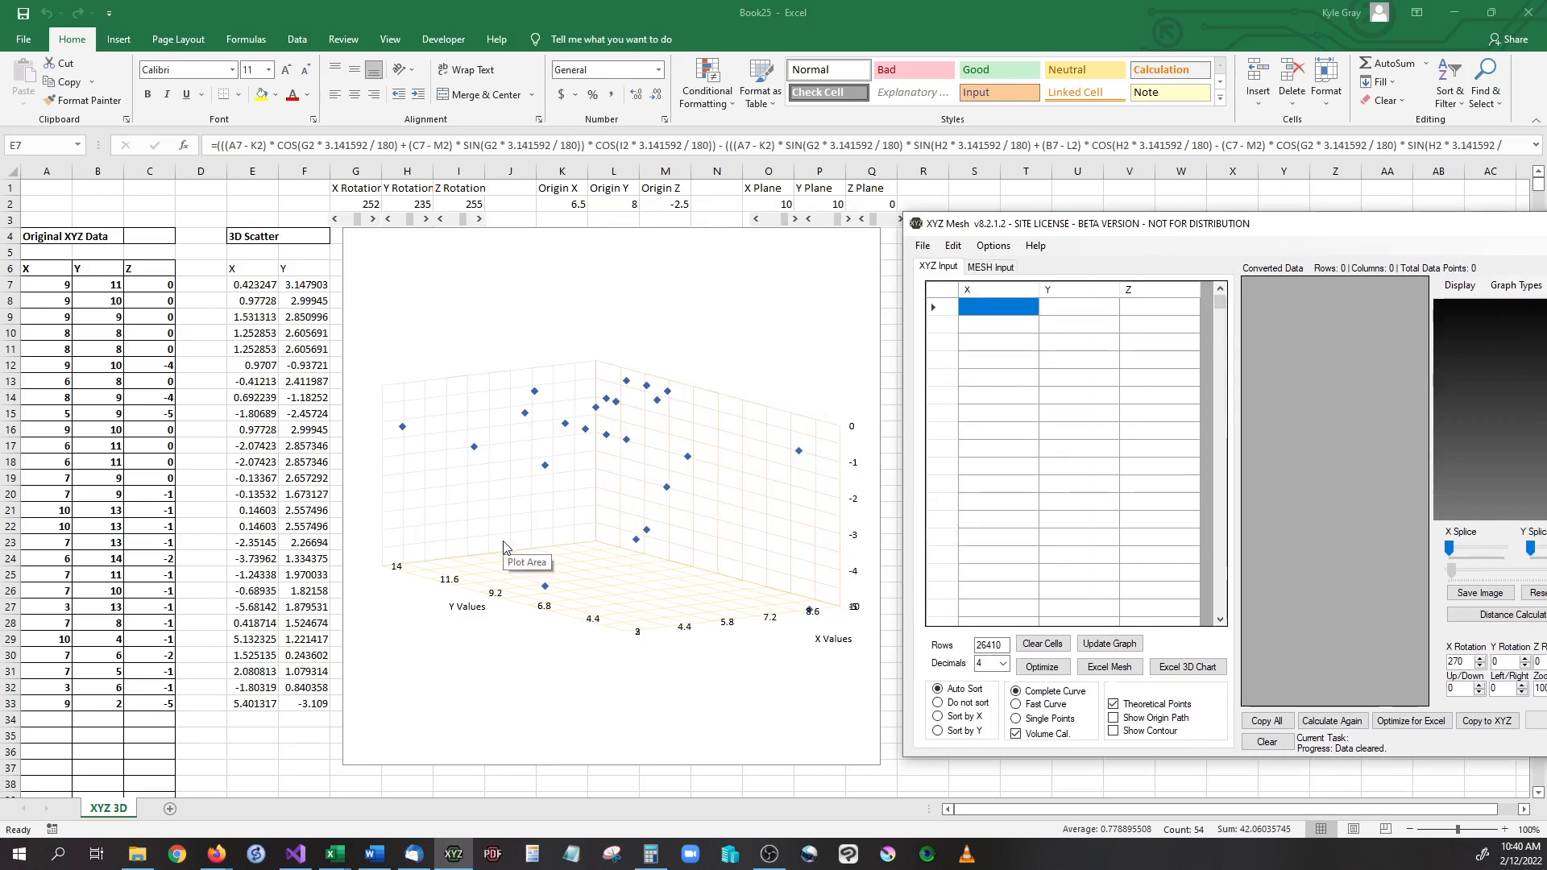
left_click(372, 220)
left_click(372, 220)
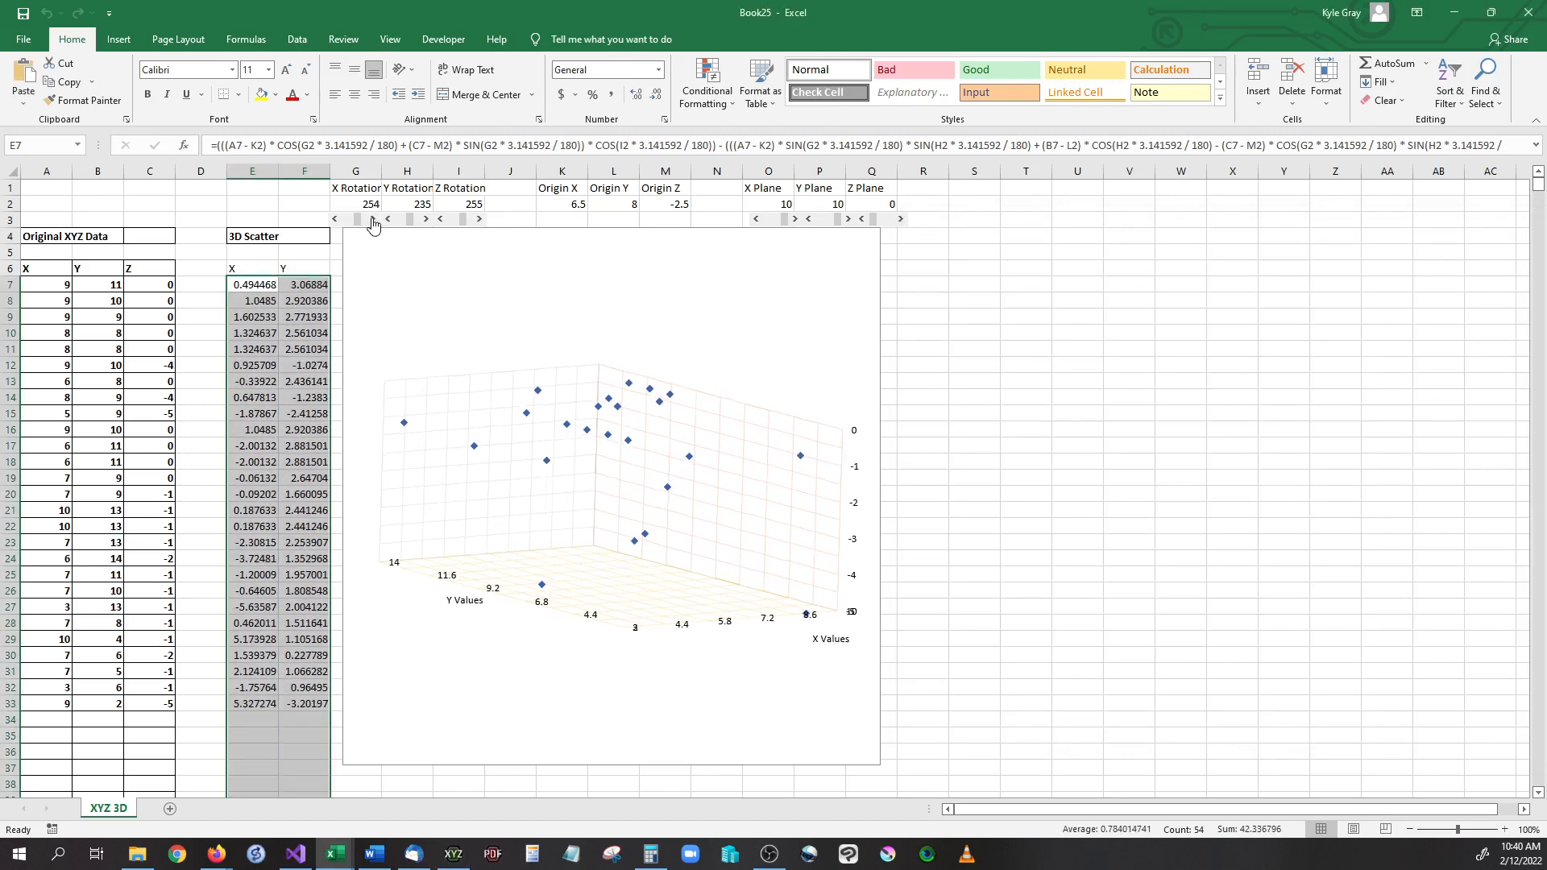
left_click(372, 220)
left_click(373, 220)
left_click(334, 219)
left_click(334, 219)
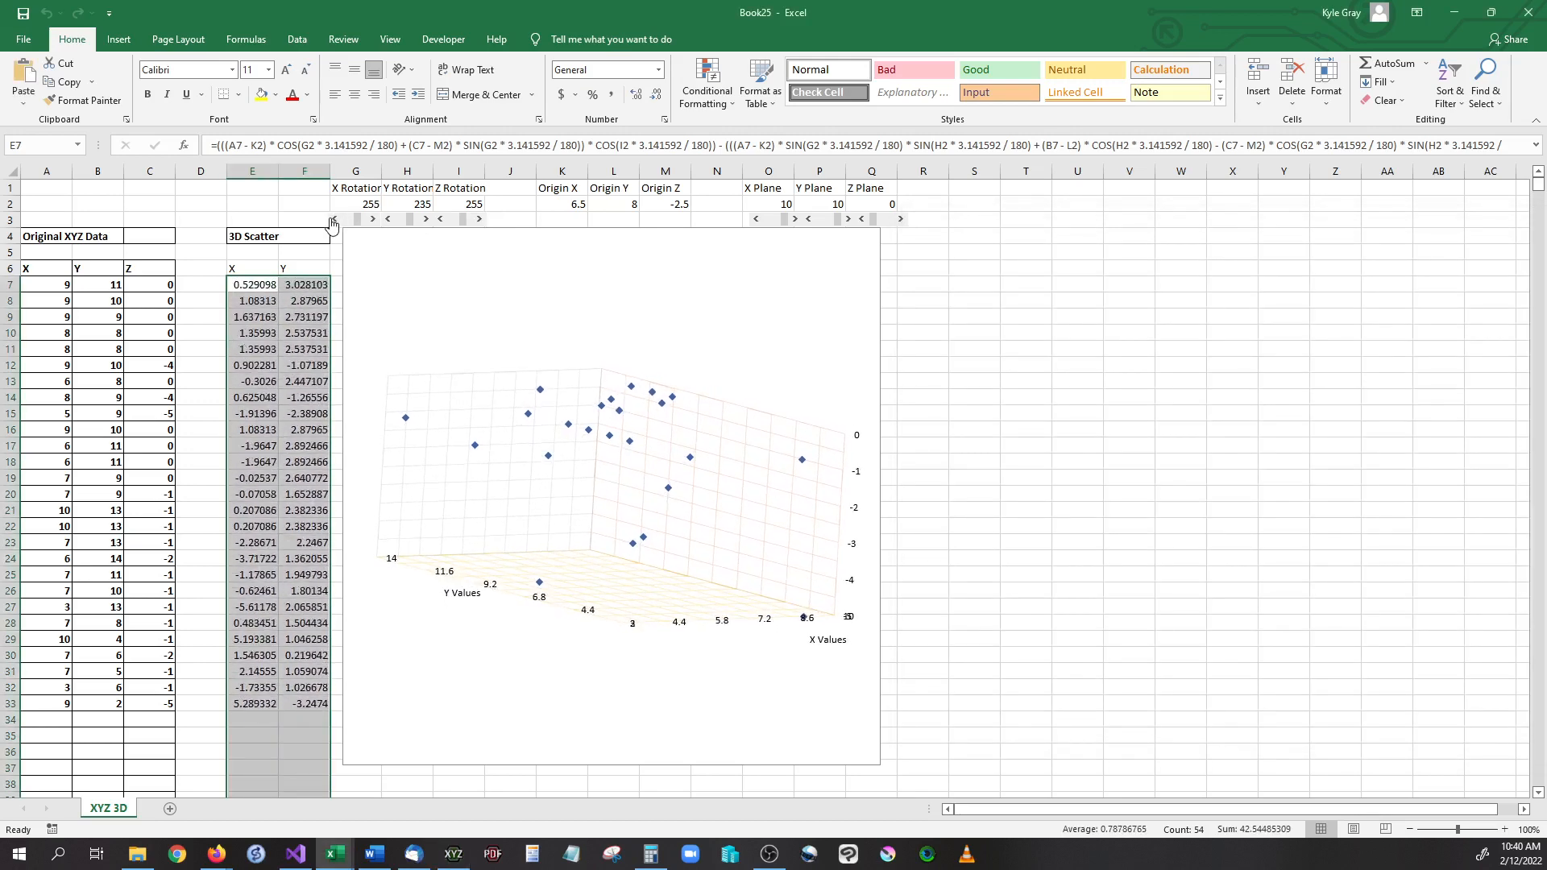
left_click(335, 219)
left_click(334, 219)
Step: Raise the 3D scatter chart's Y Rotation several degrees and return it to 235
left_click(426, 219)
left_click(426, 220)
left_click(426, 220)
left_click(426, 219)
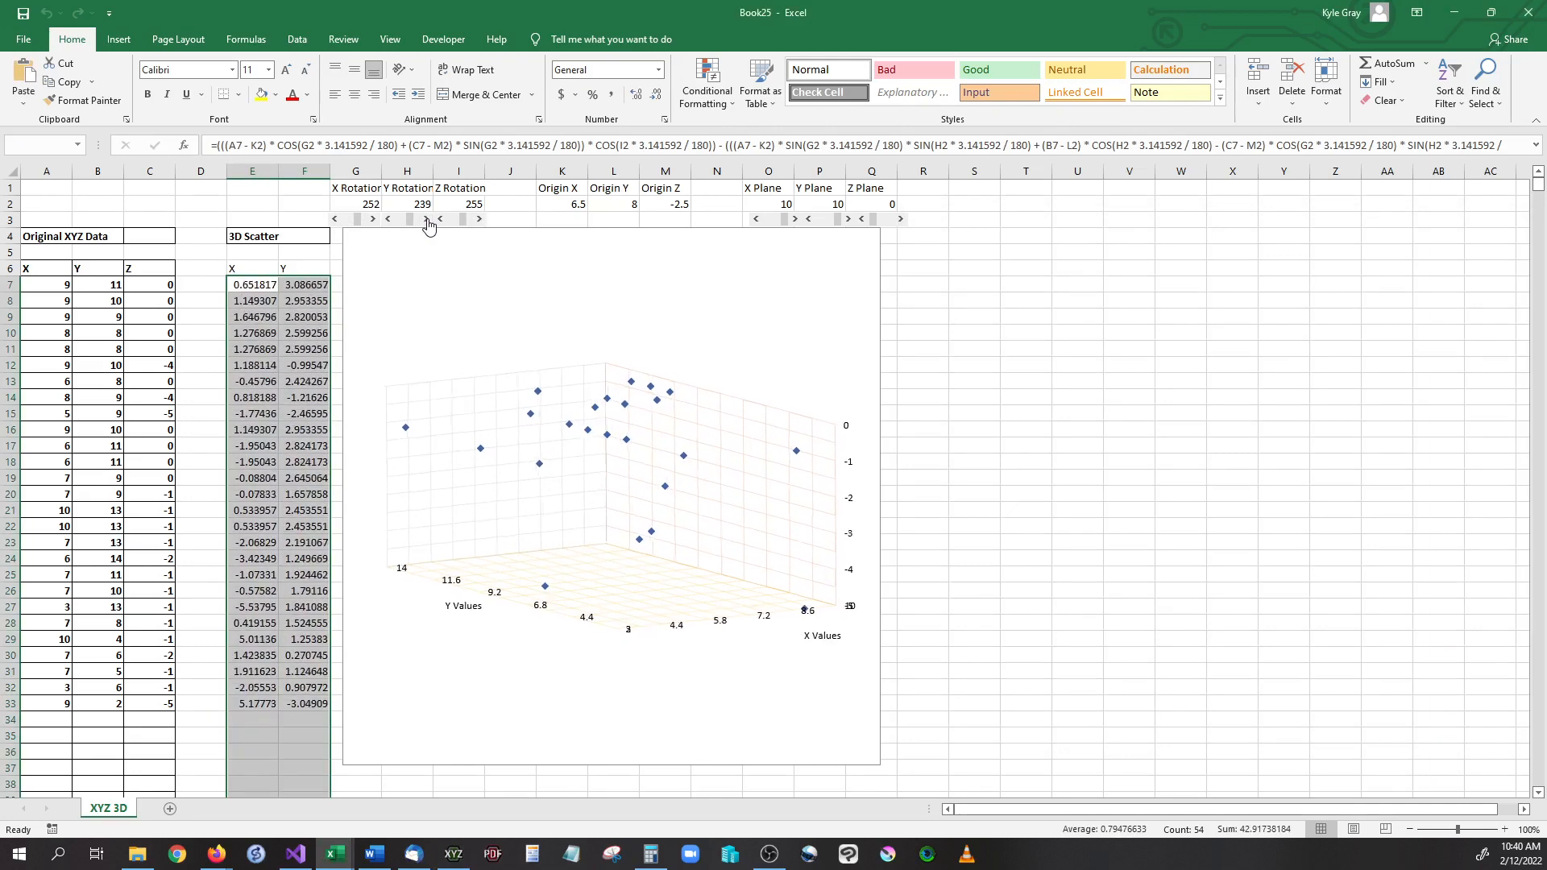
left_click(426, 220)
left_click(426, 220)
left_click(427, 220)
left_click(426, 220)
left_click(388, 220)
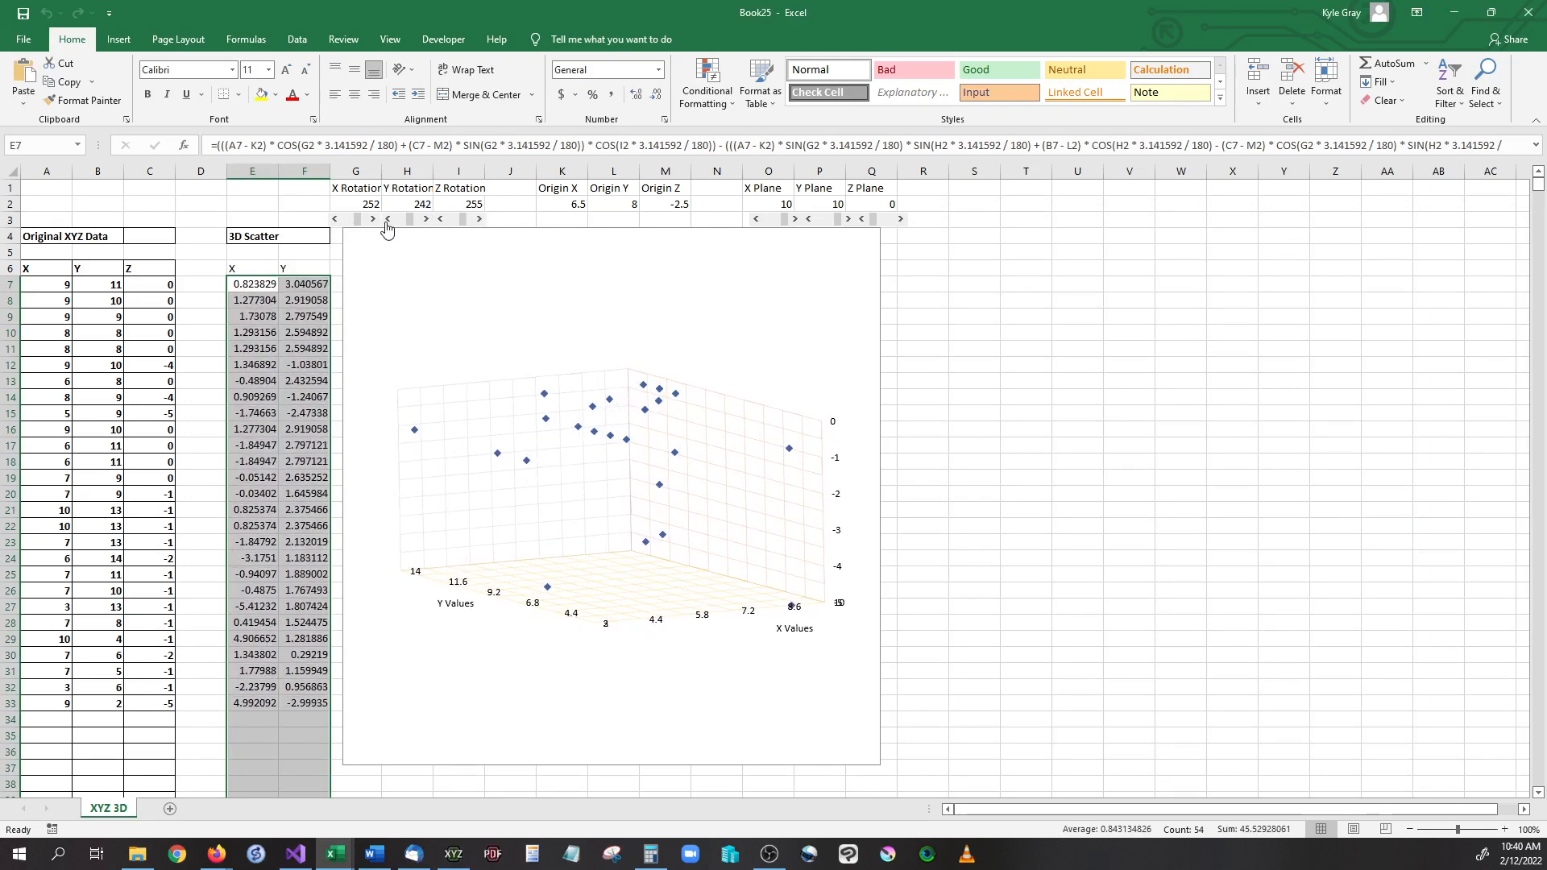
left_click(387, 220)
left_click(388, 220)
left_click(387, 220)
left_click(387, 220)
left_click(387, 220)
left_click(387, 220)
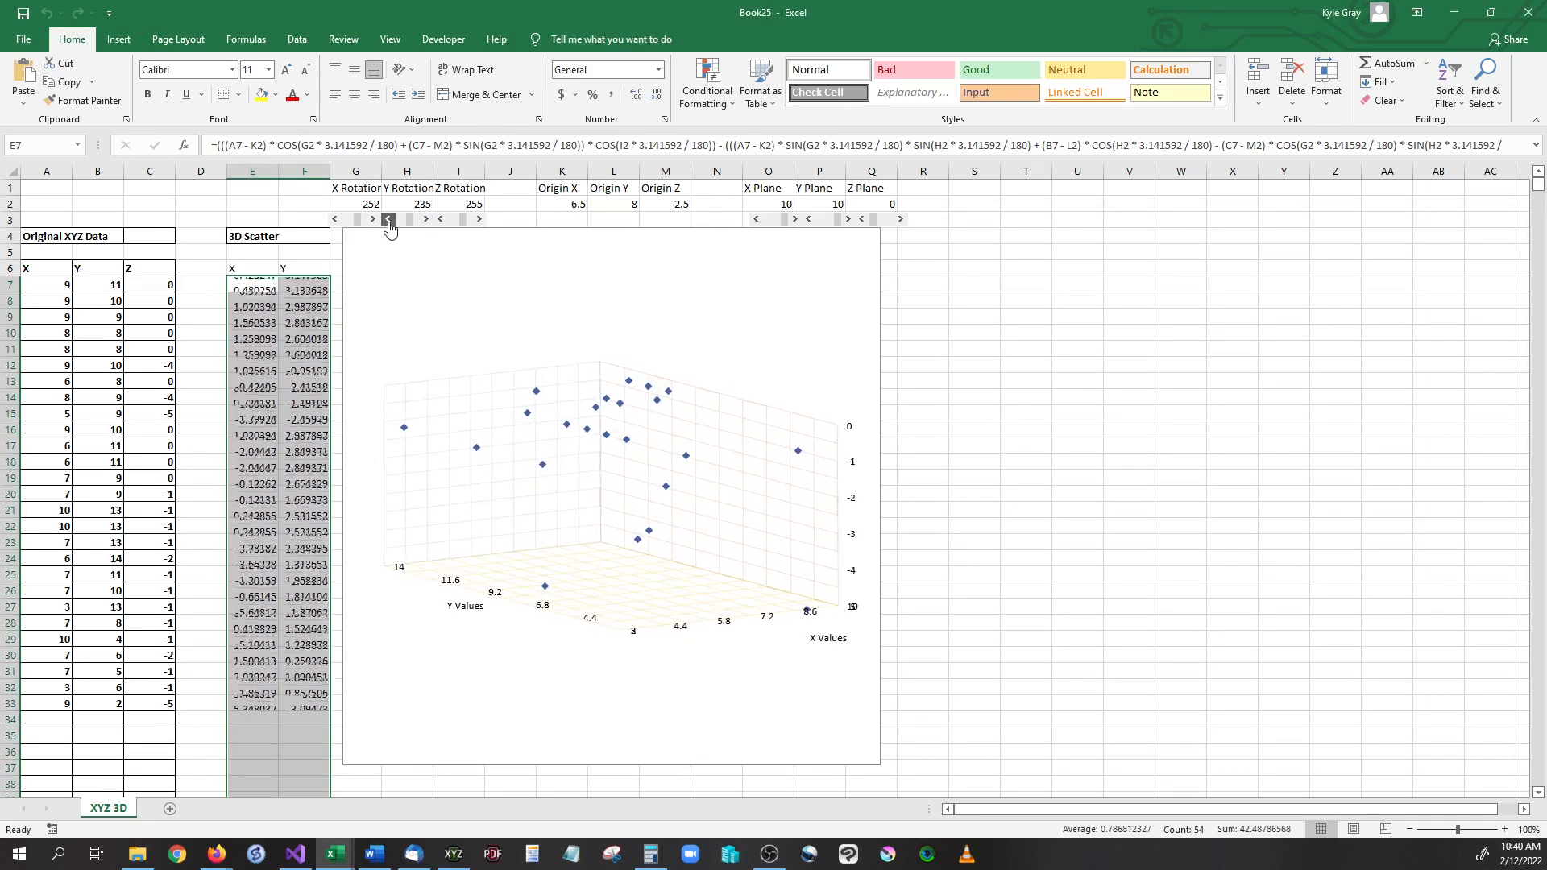
left_click(387, 220)
mouse_move(789, 230)
left_mouse_down()
mouse_move(769, 228)
mouse_move(791, 228)
left_mouse_up()
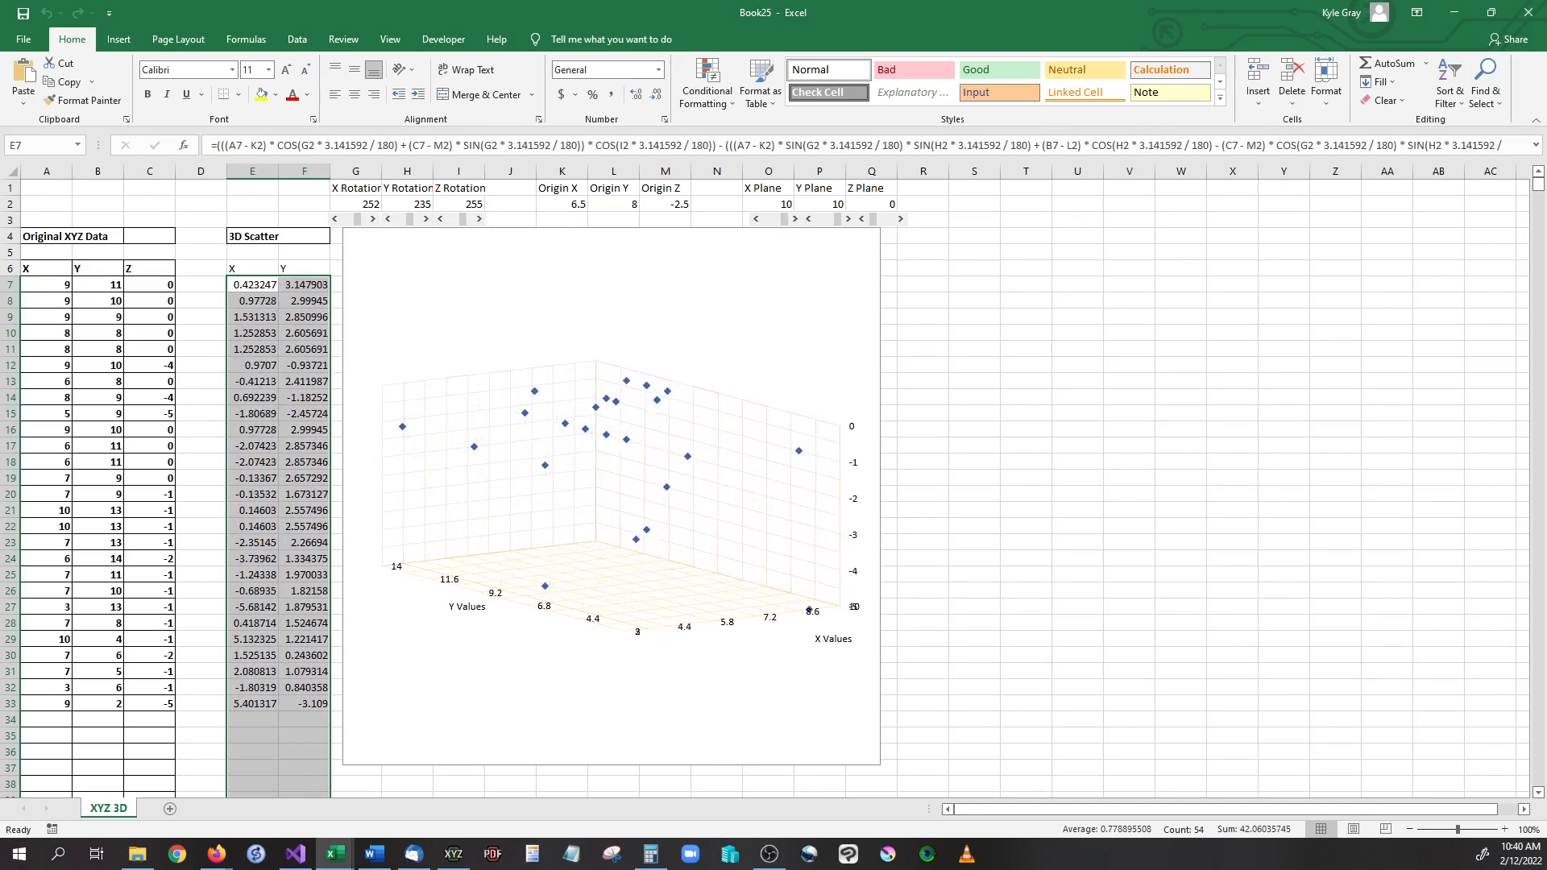
Step: Copy the original XYZ data in A7:C33 and paste it into the first row of XYZ Mesh's XYZ input grid
key("alt+Tab")
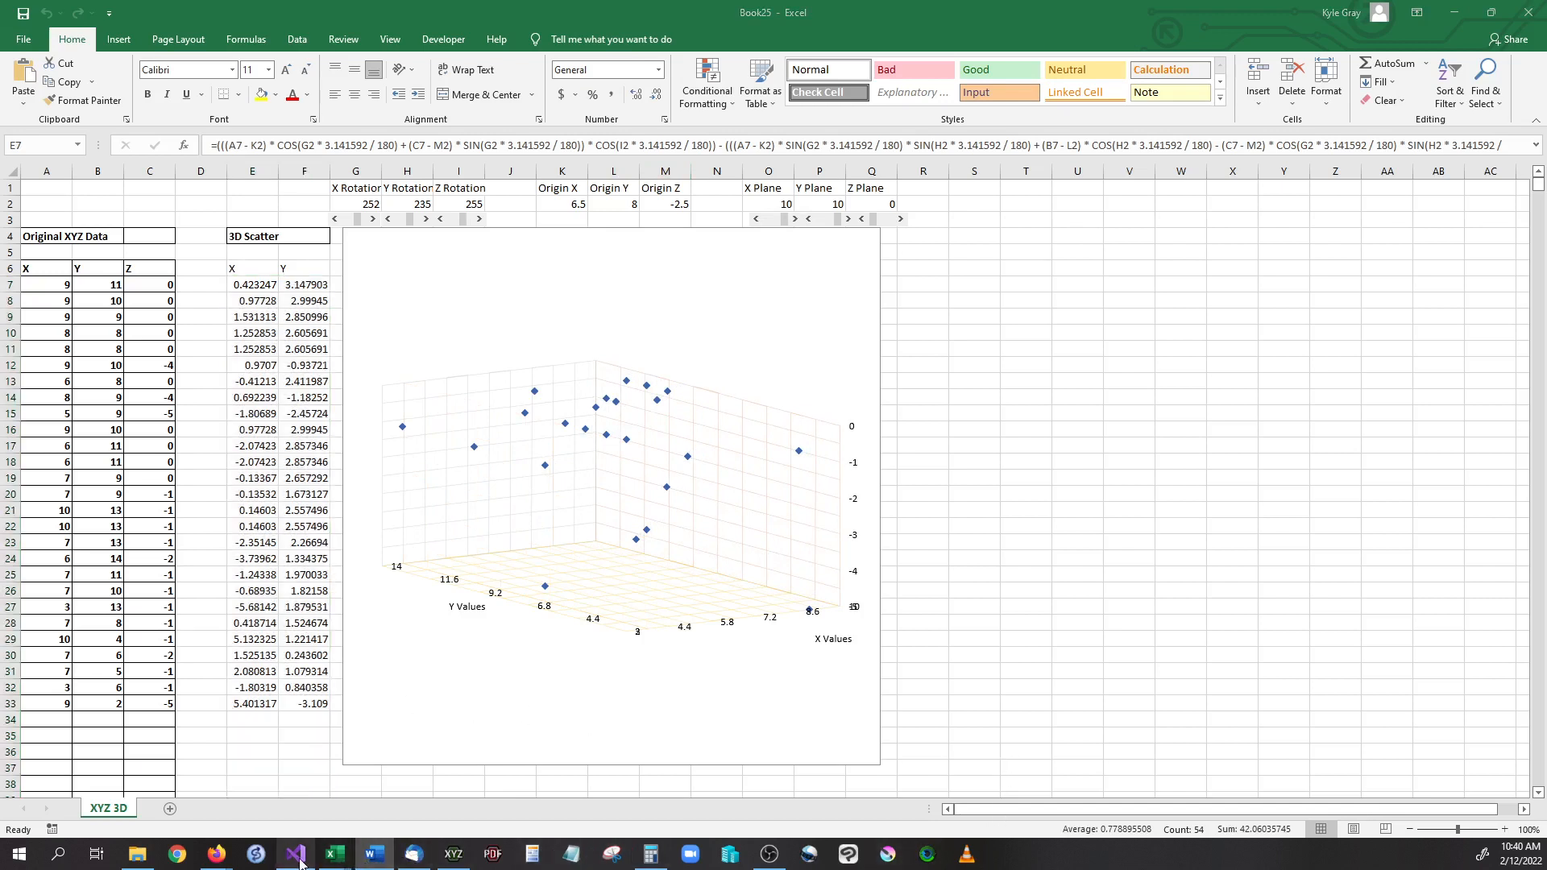
left_click(448, 856)
left_click_drag(1386, 119, 740, 192)
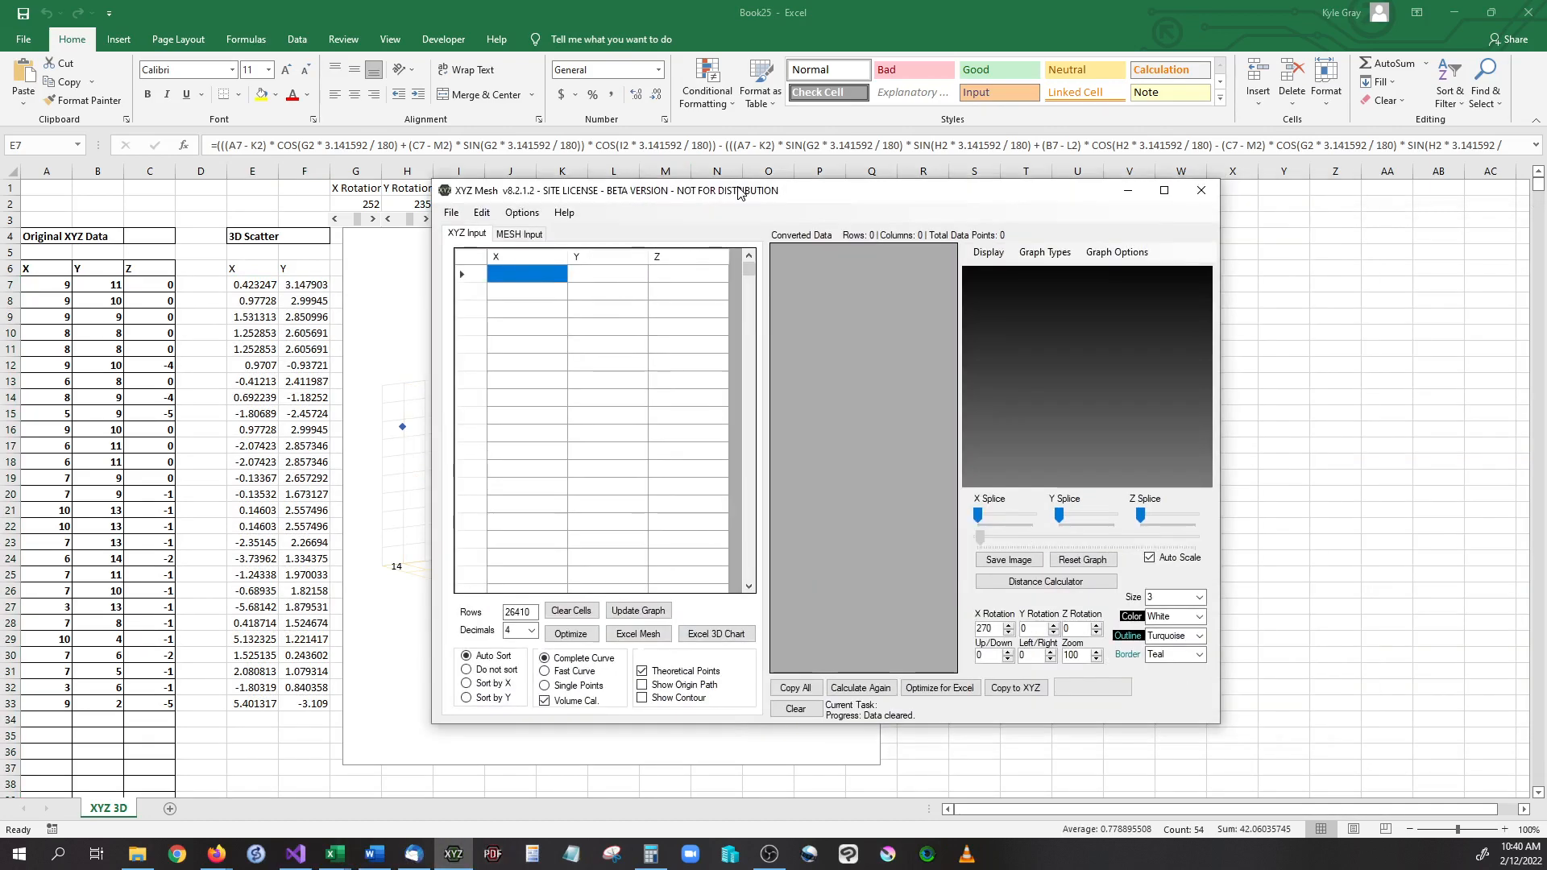
left_click(68, 283)
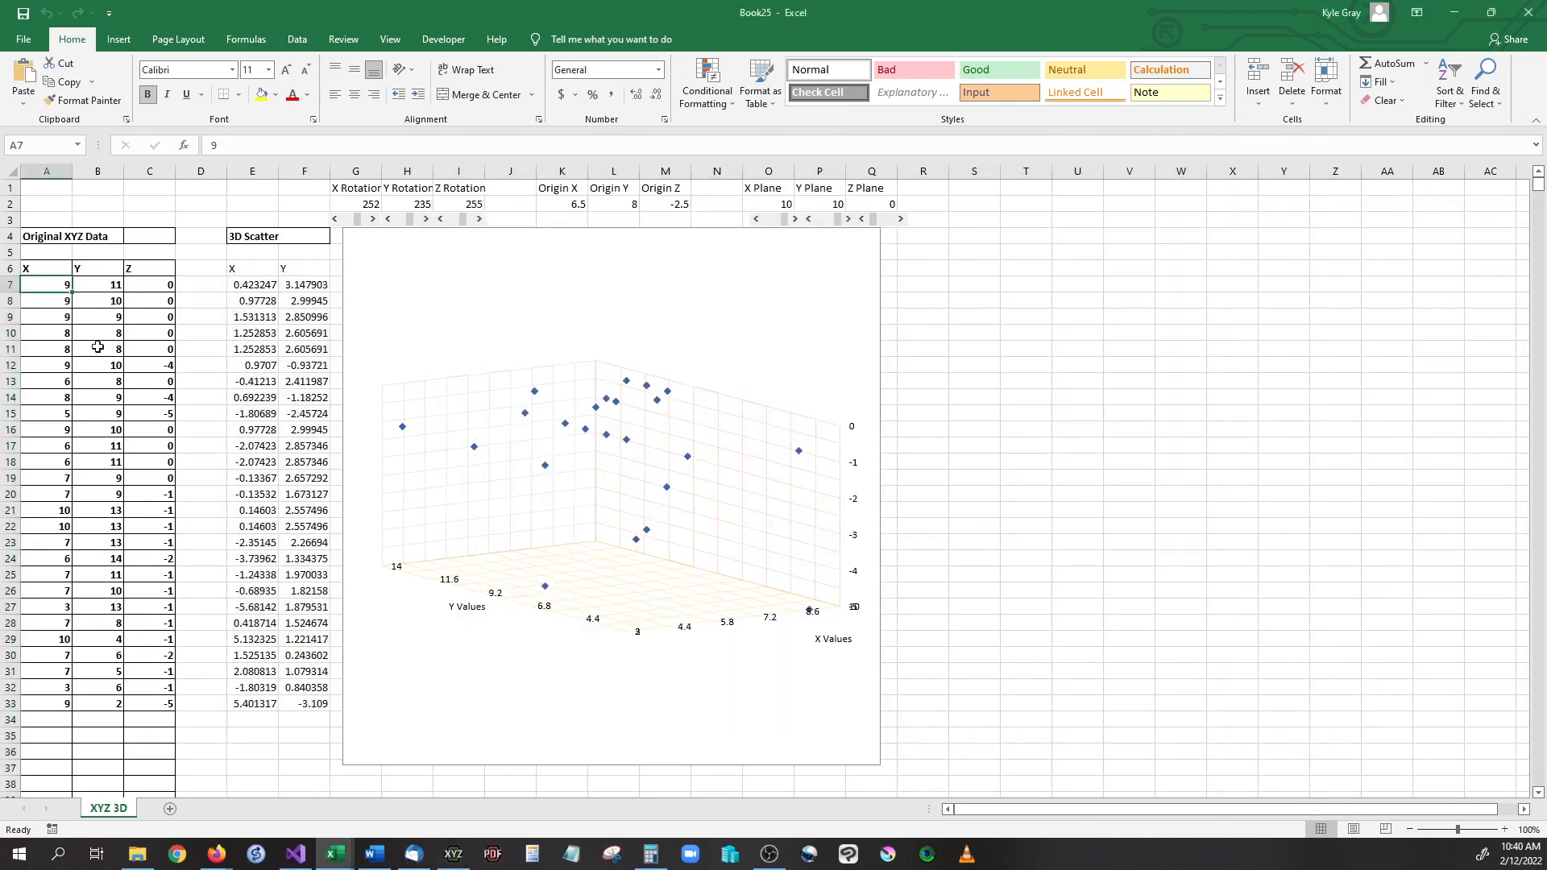
left_click(148, 702, "shift")
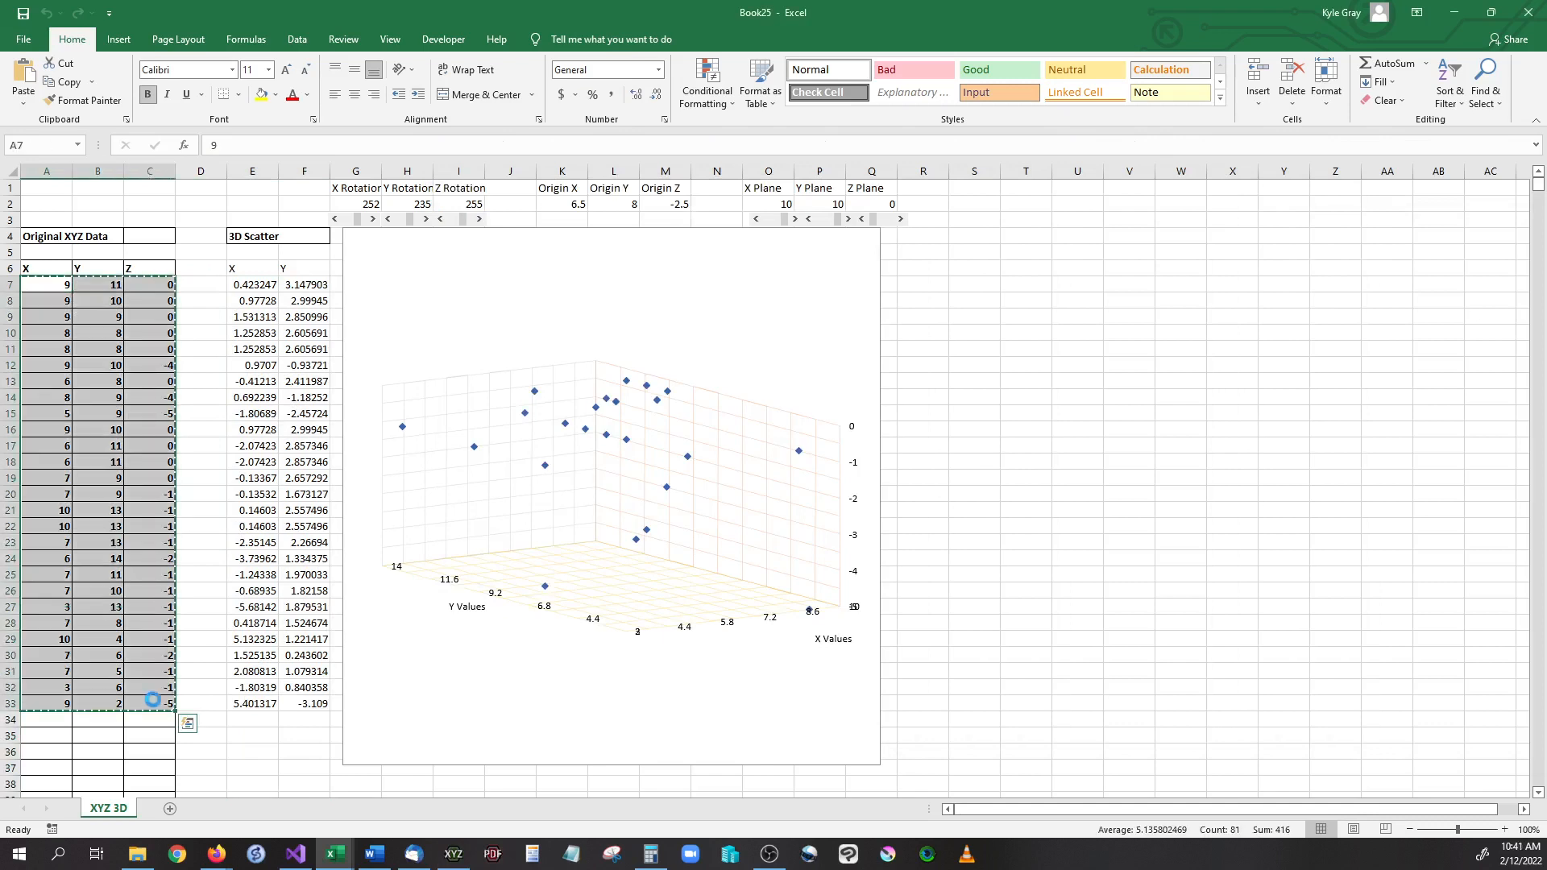
left_click(468, 852)
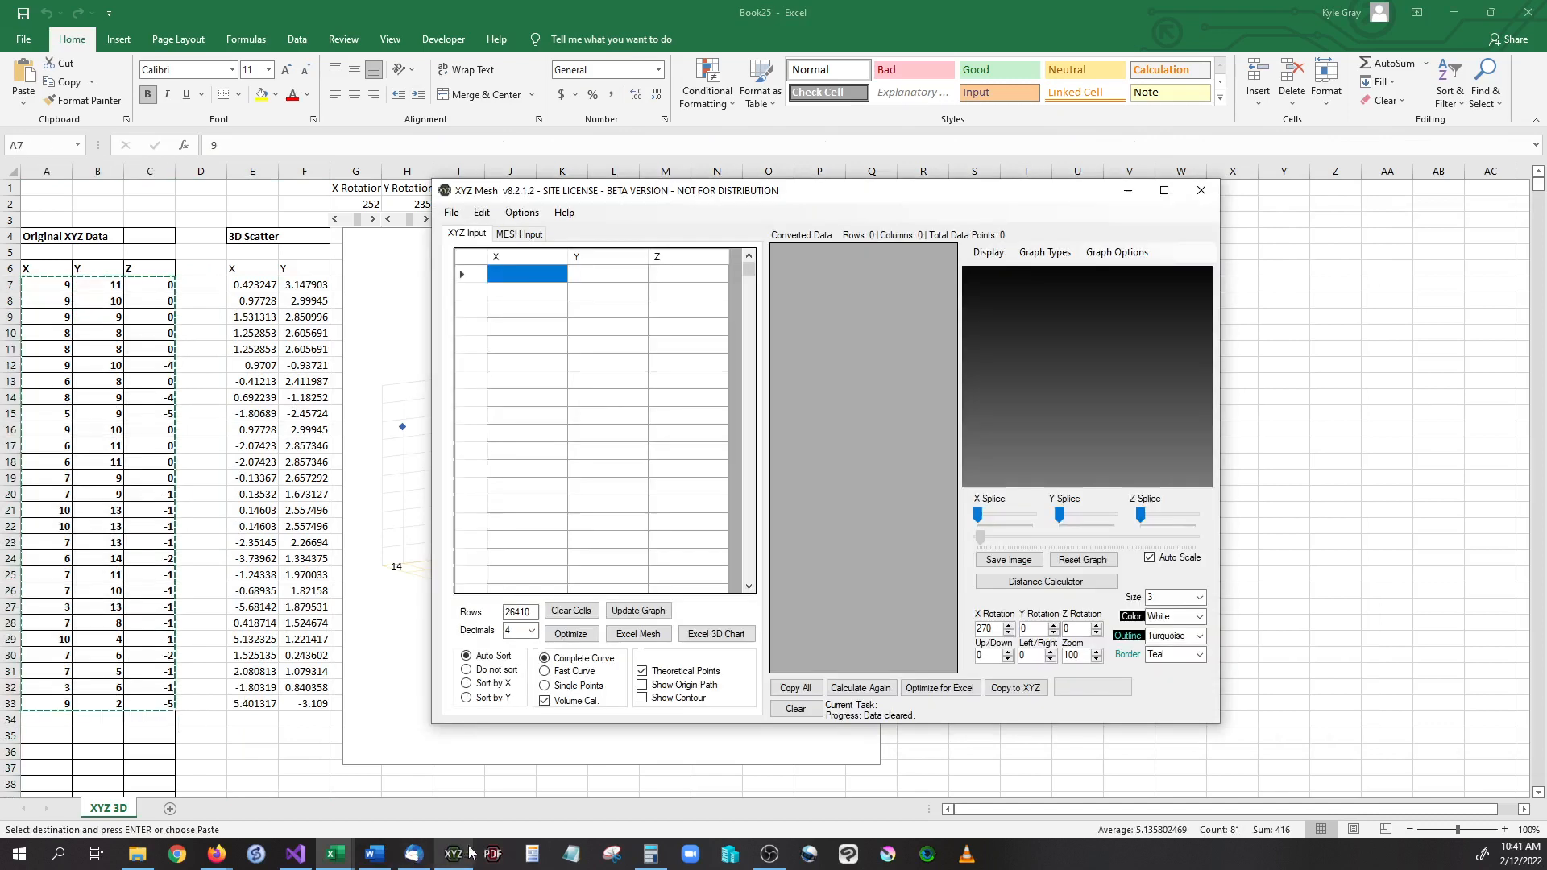
right_click(513, 275)
left_click(531, 278)
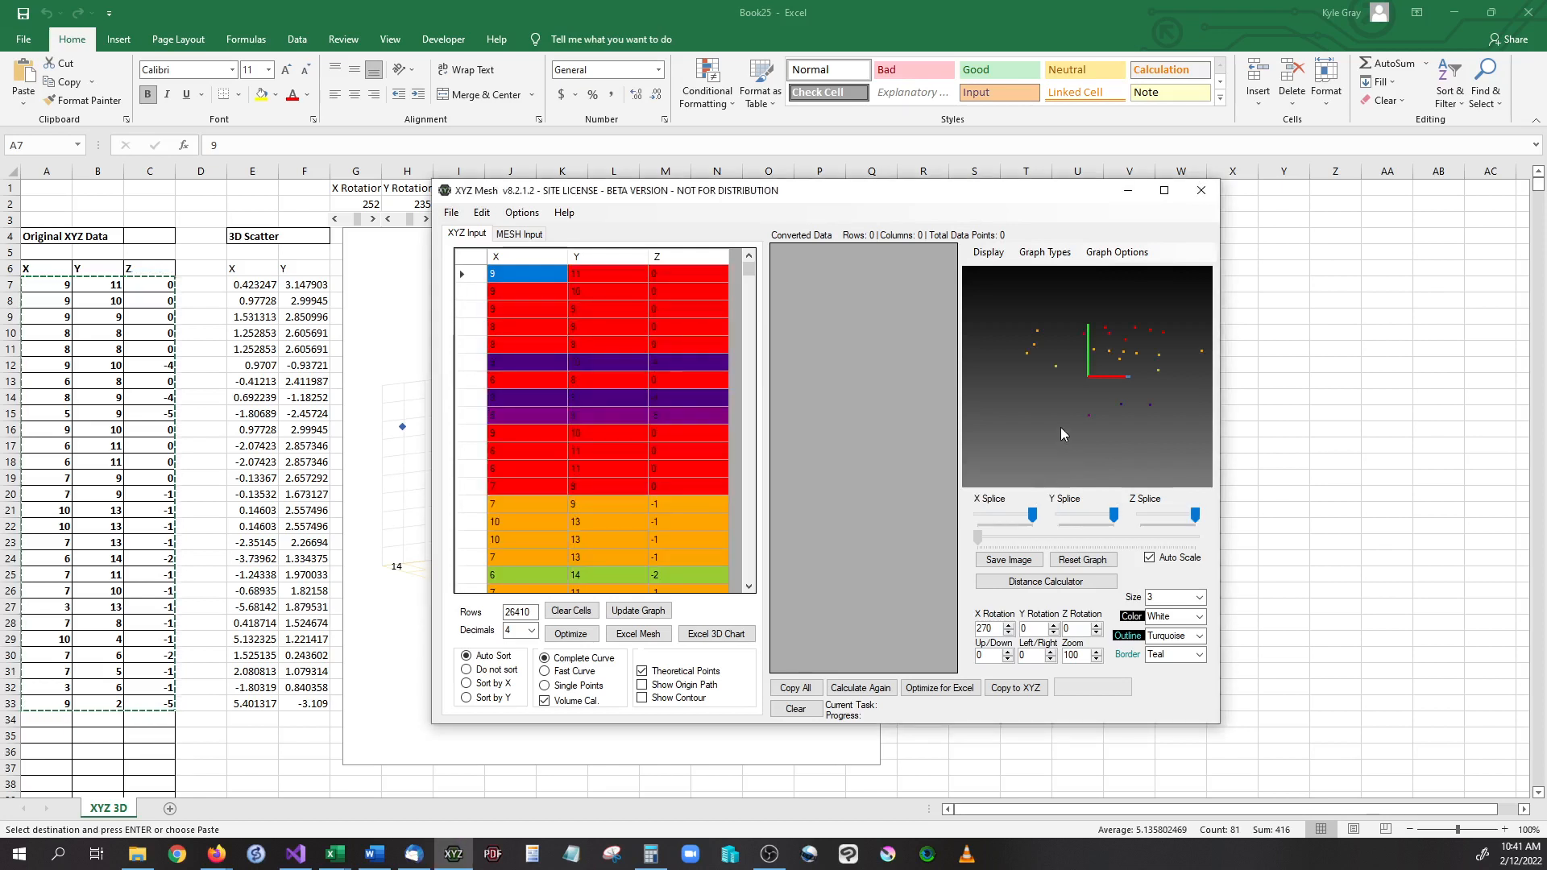
Step: Open the Information Window for the pasted XYZ data
left_click_drag(1043, 415, 1043, 415)
left_click(975, 253)
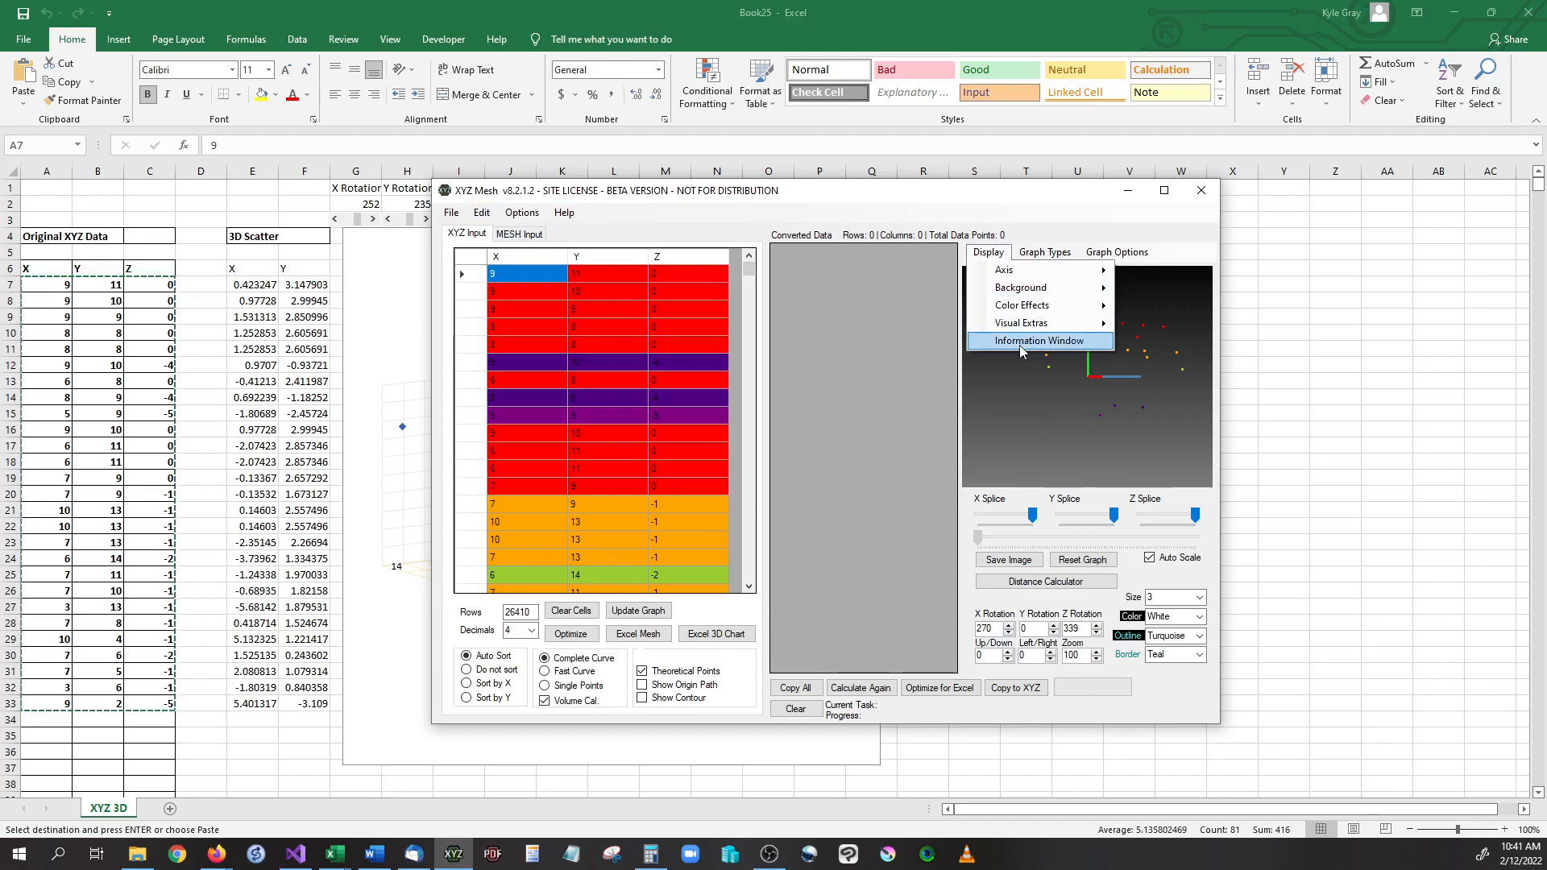
left_click(1040, 342)
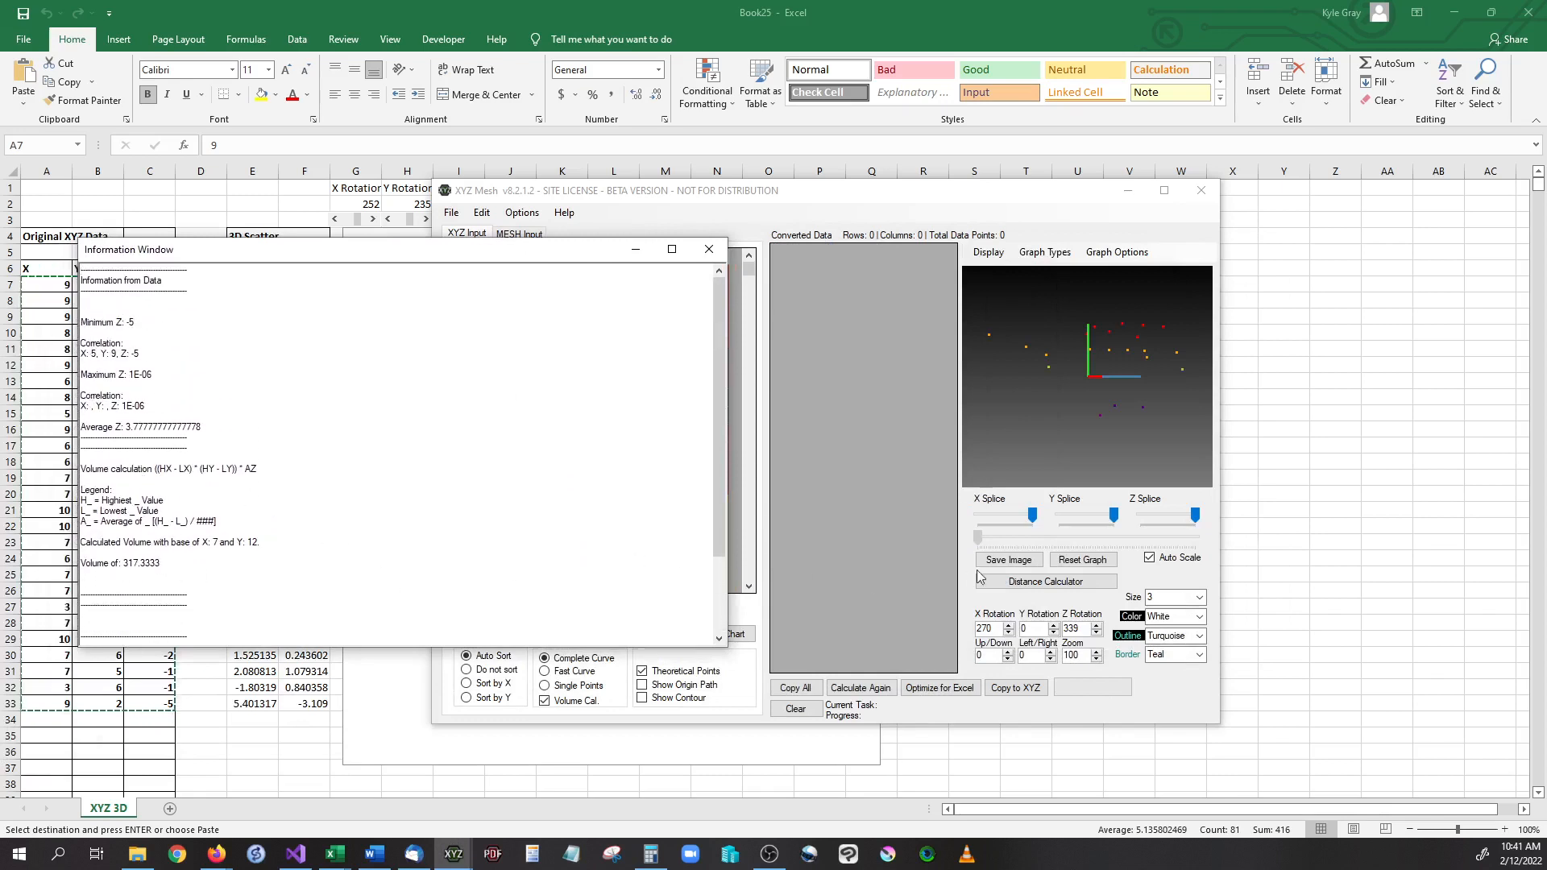
Step: Export the XYZ input data to Excel as a 3D Scatter chart
left_click(899, 199)
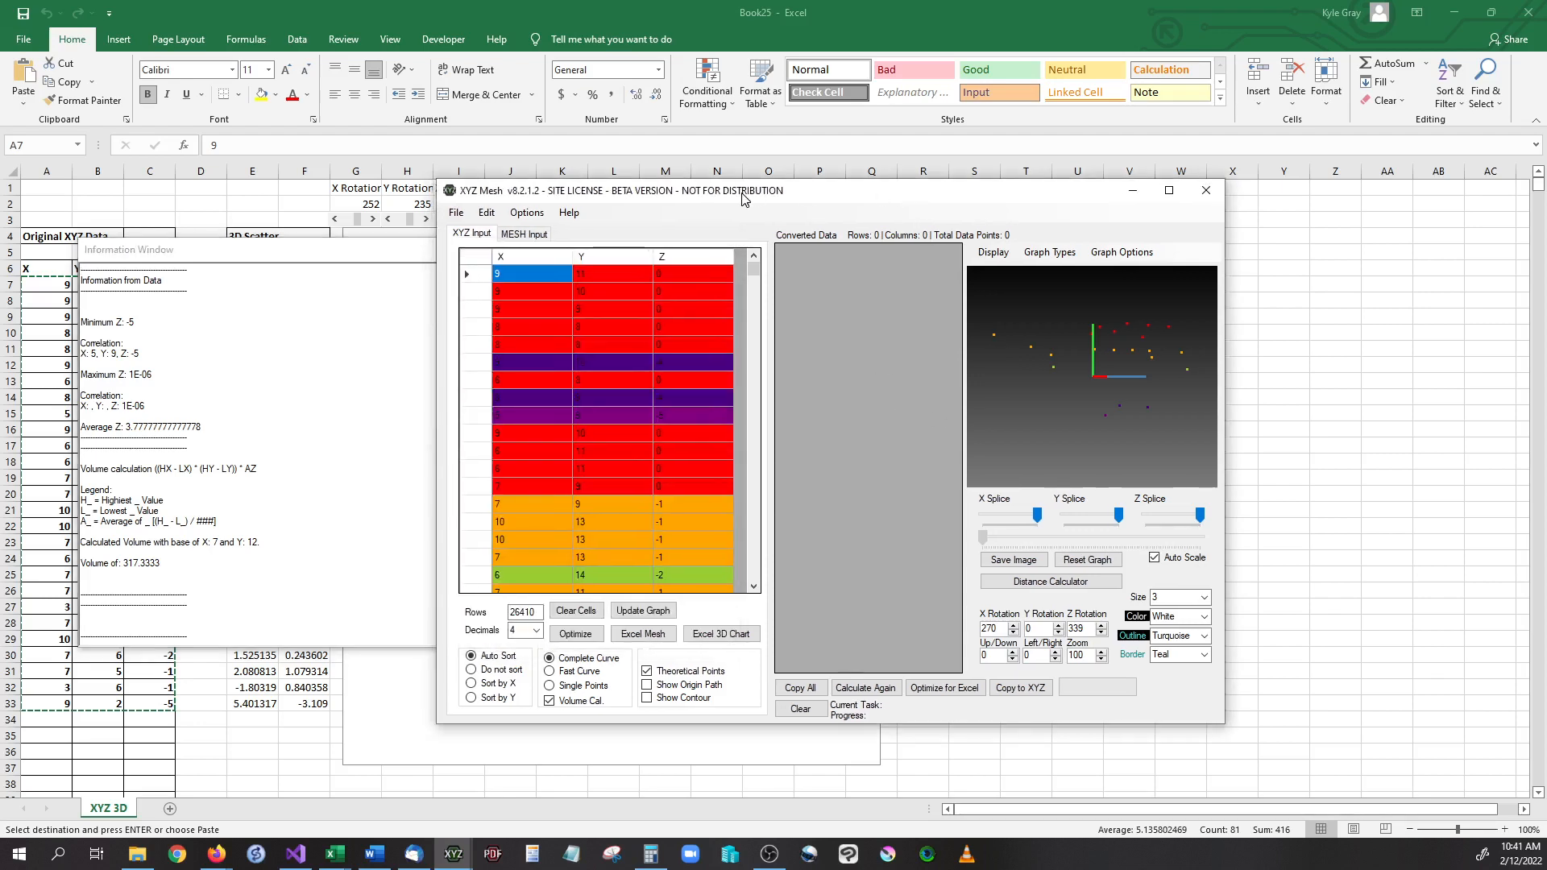
left_click_drag(738, 196, 715, 194)
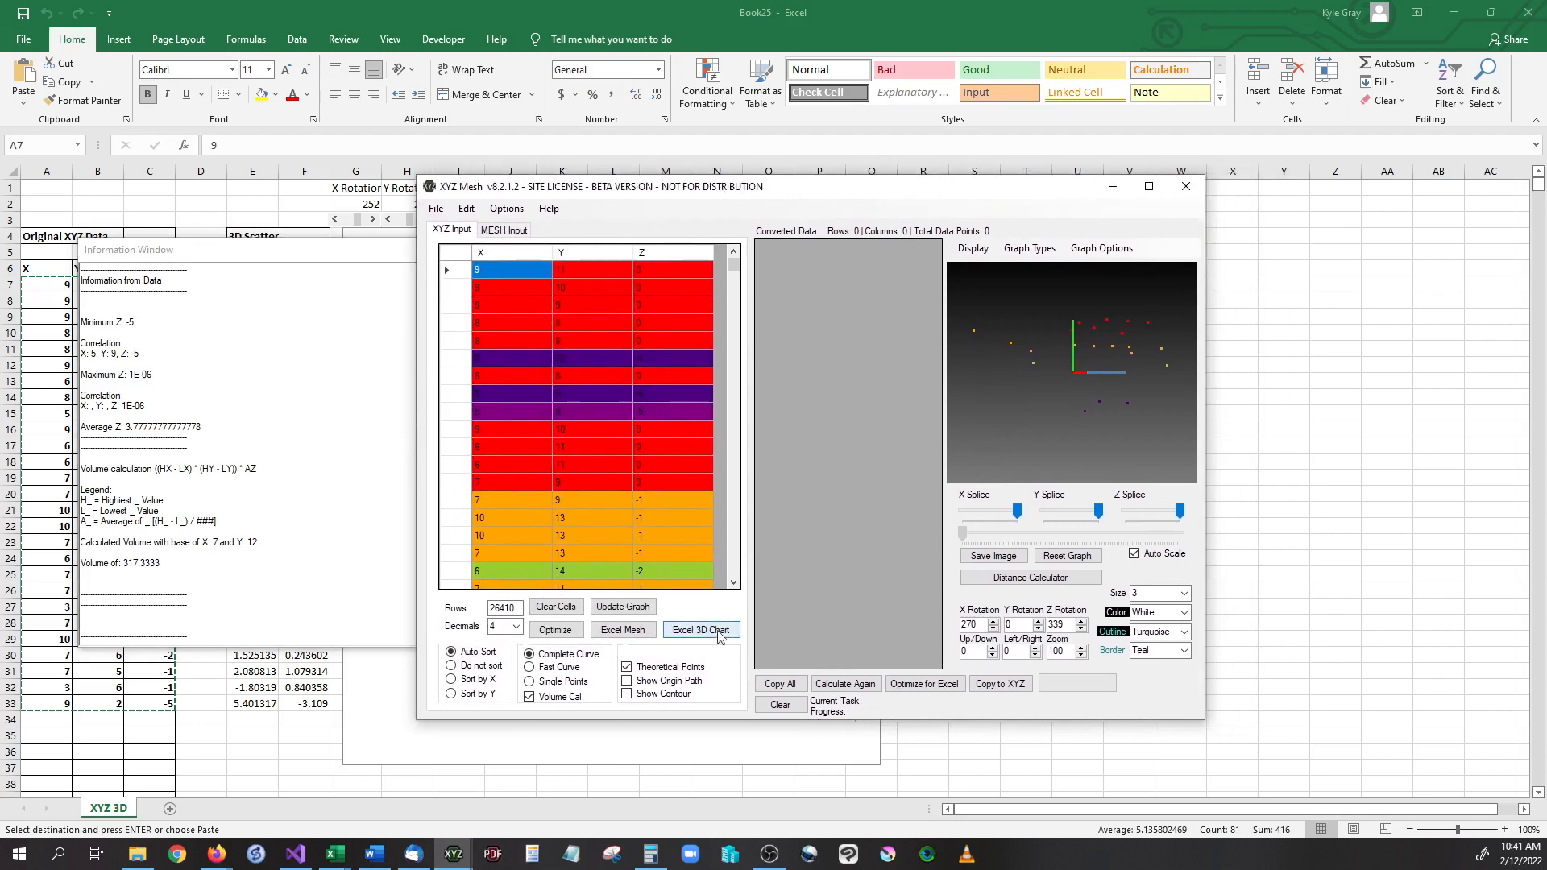
left_click(700, 633)
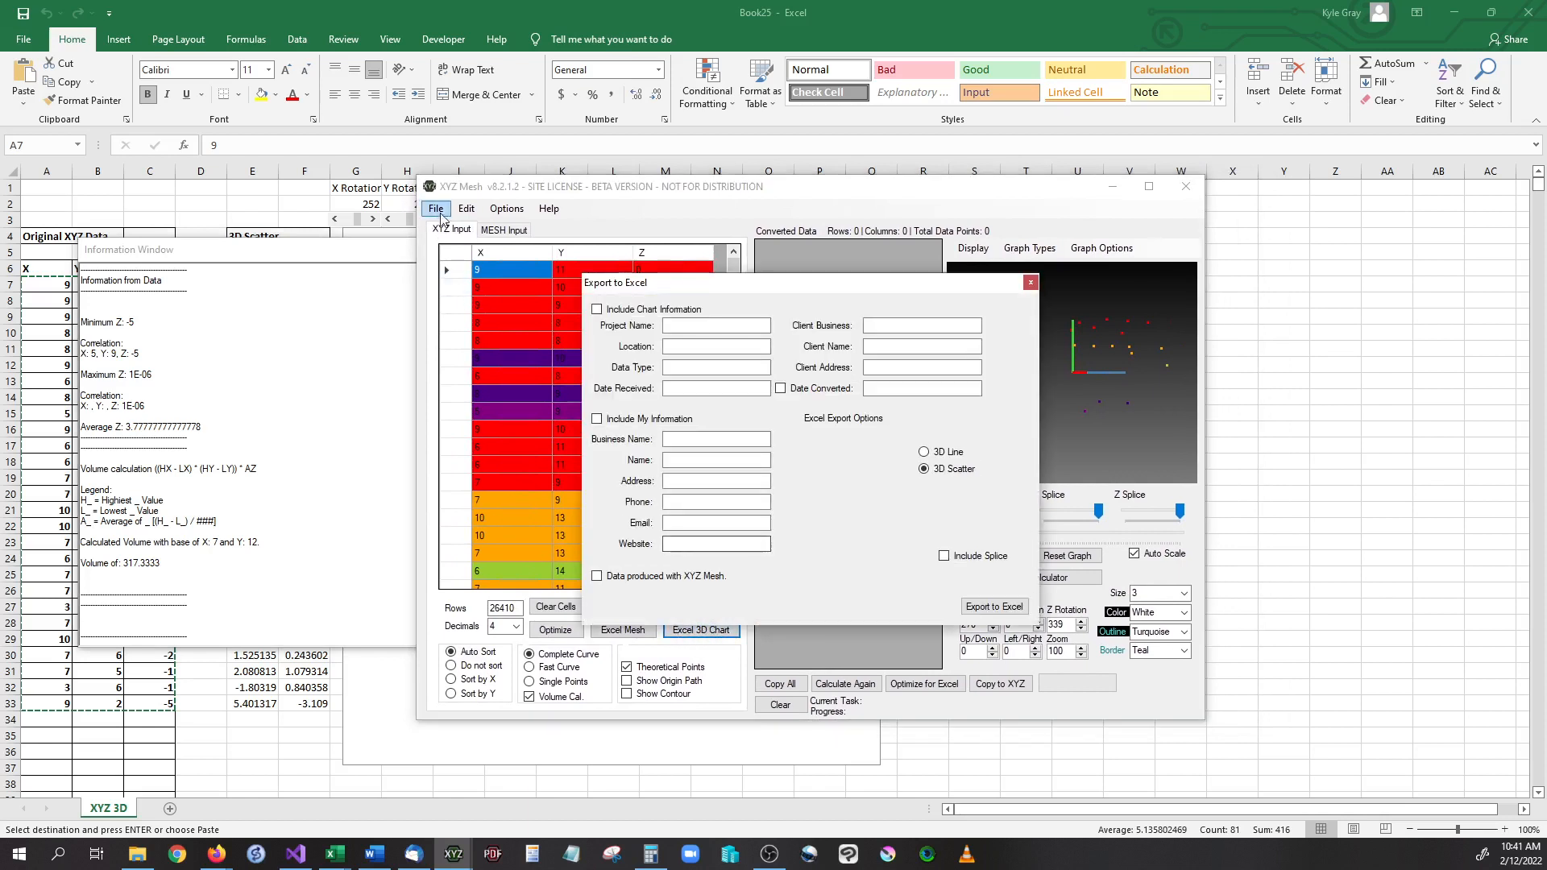
left_click(433, 256)
left_click(436, 209)
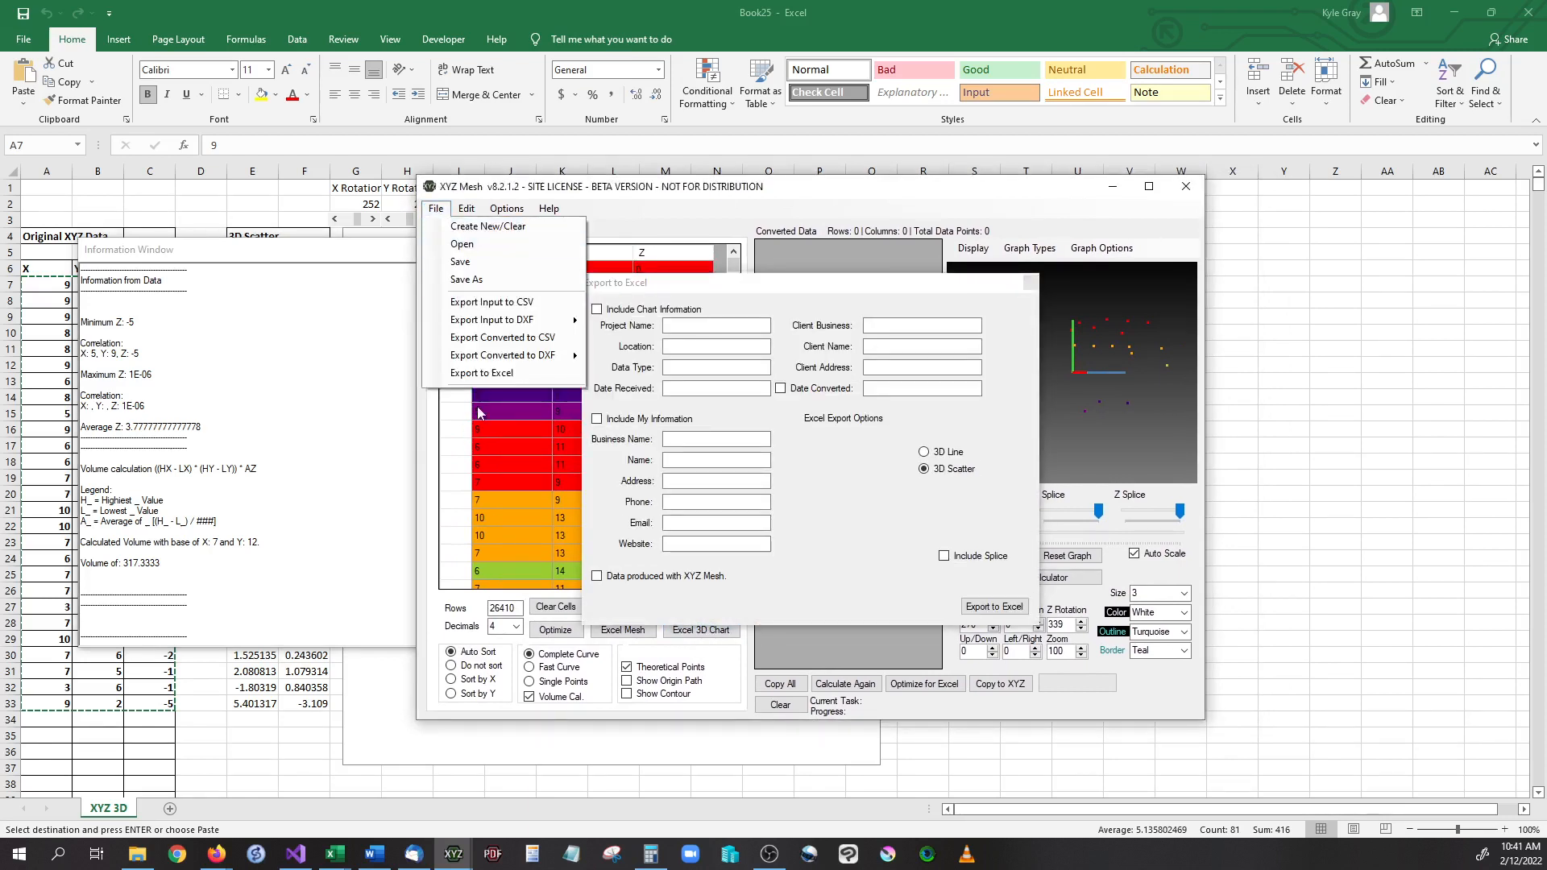
left_click(699, 284)
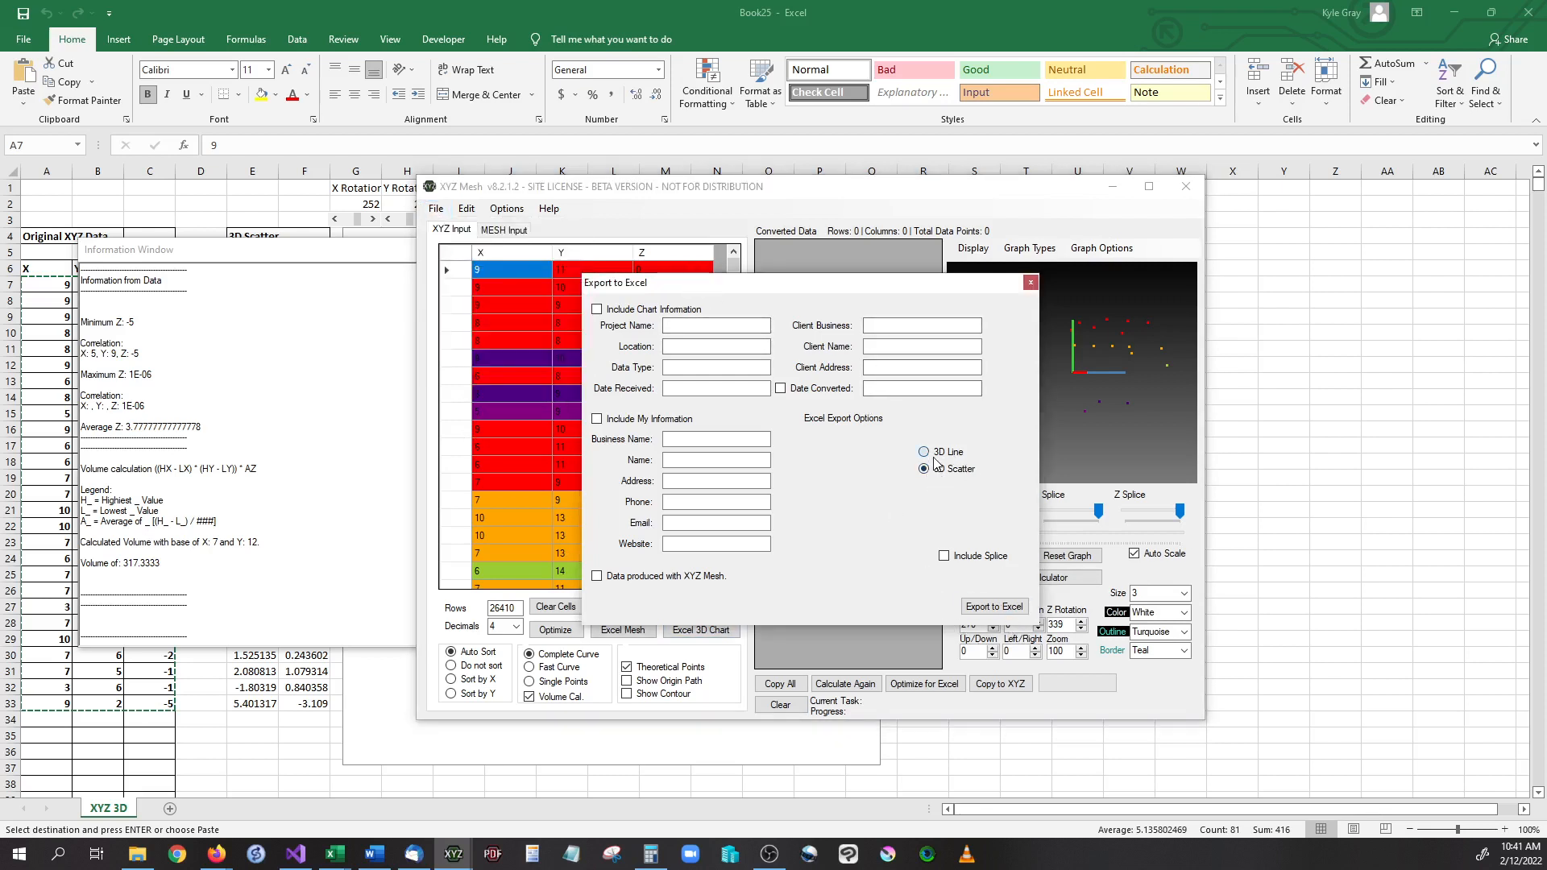
left_click(982, 605)
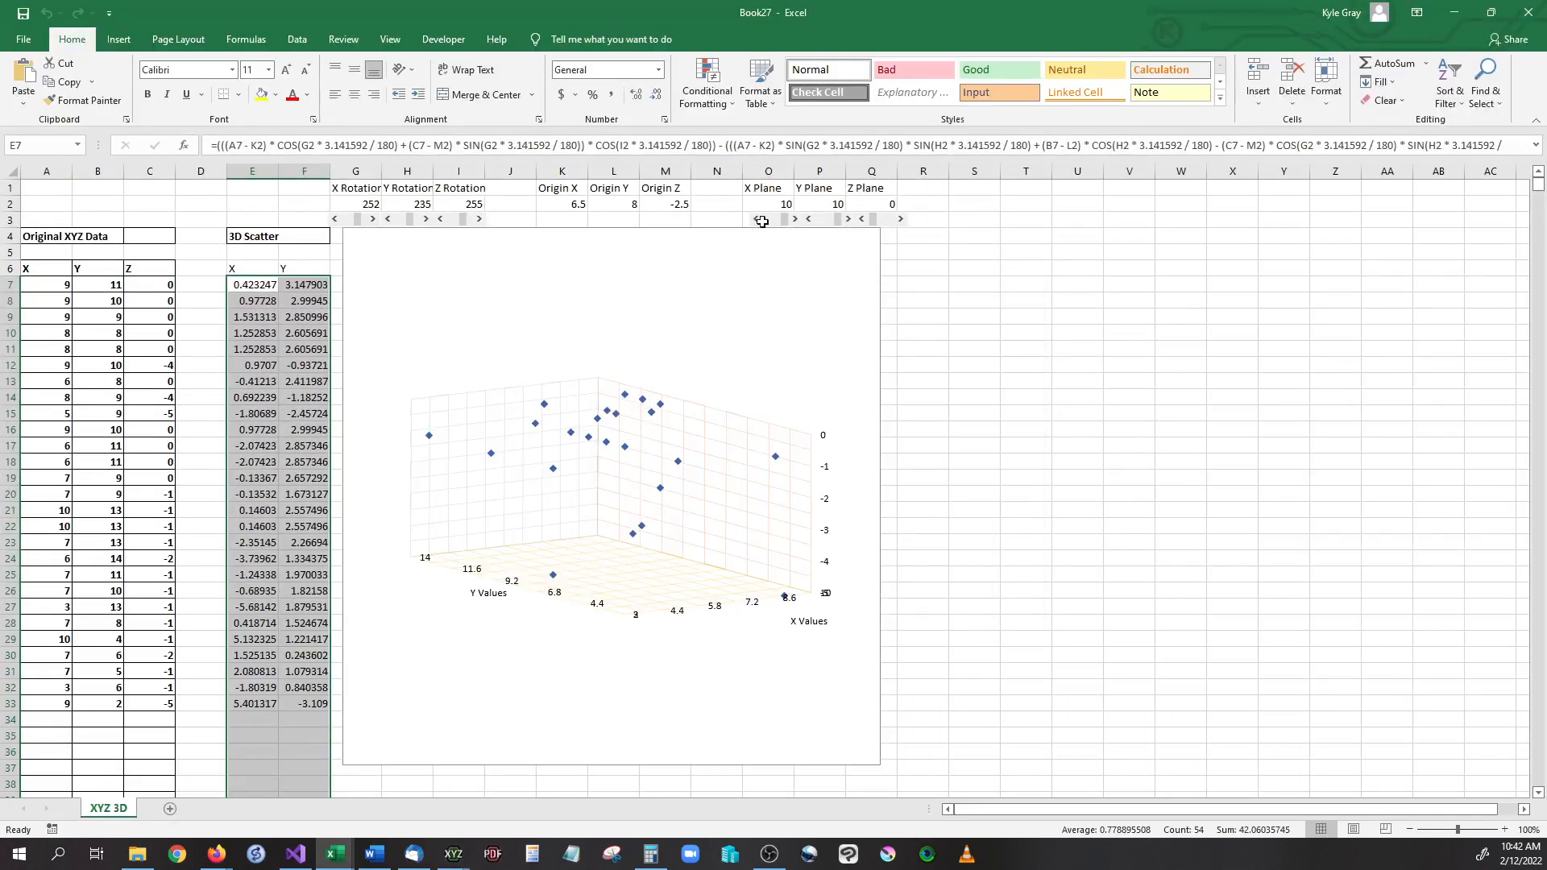
Step: Raise the exported chart's Y Rotation to 248 and close the exported workbook without saving it
left_click(425, 218)
left_click(426, 219)
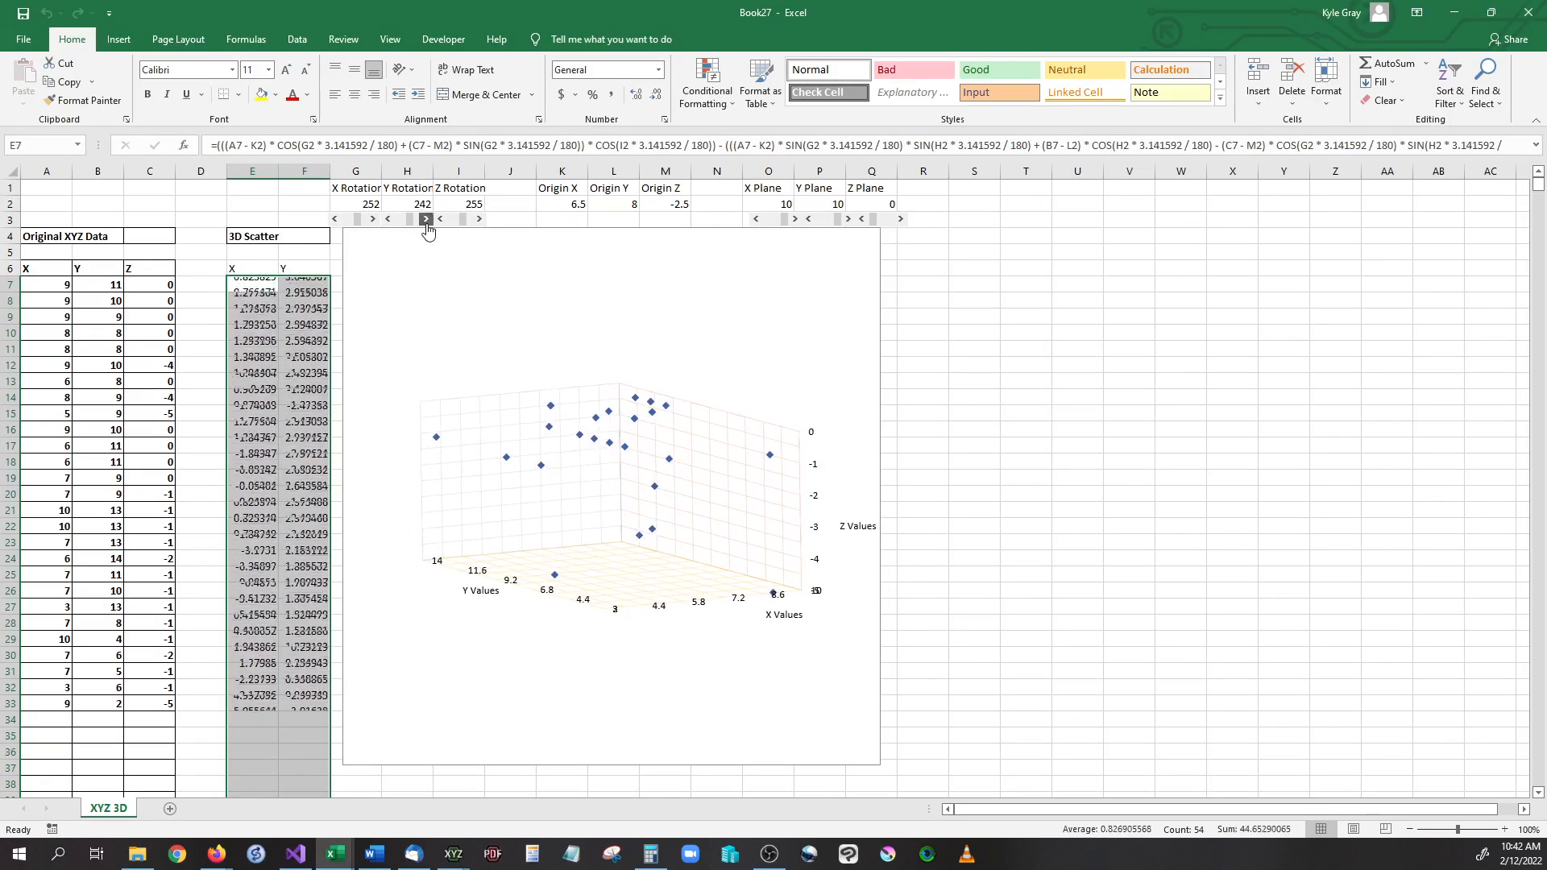
left_click(426, 218)
left_click(425, 219)
left_click(425, 218)
left_click(425, 218)
left_click(425, 218)
left_click(426, 220)
left_click(426, 220)
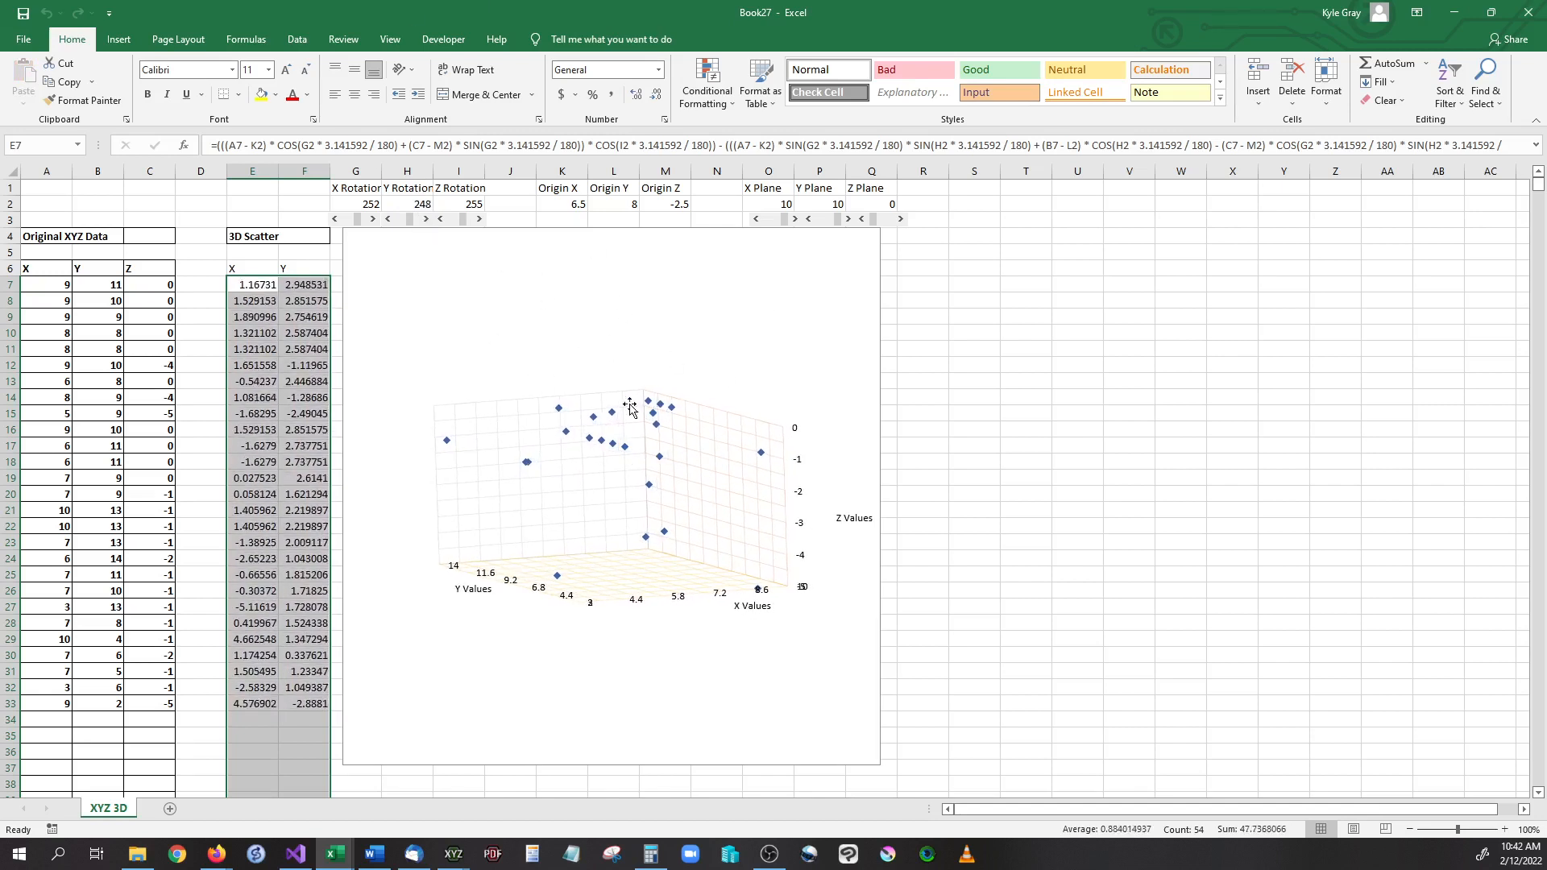
left_click(1528, 8)
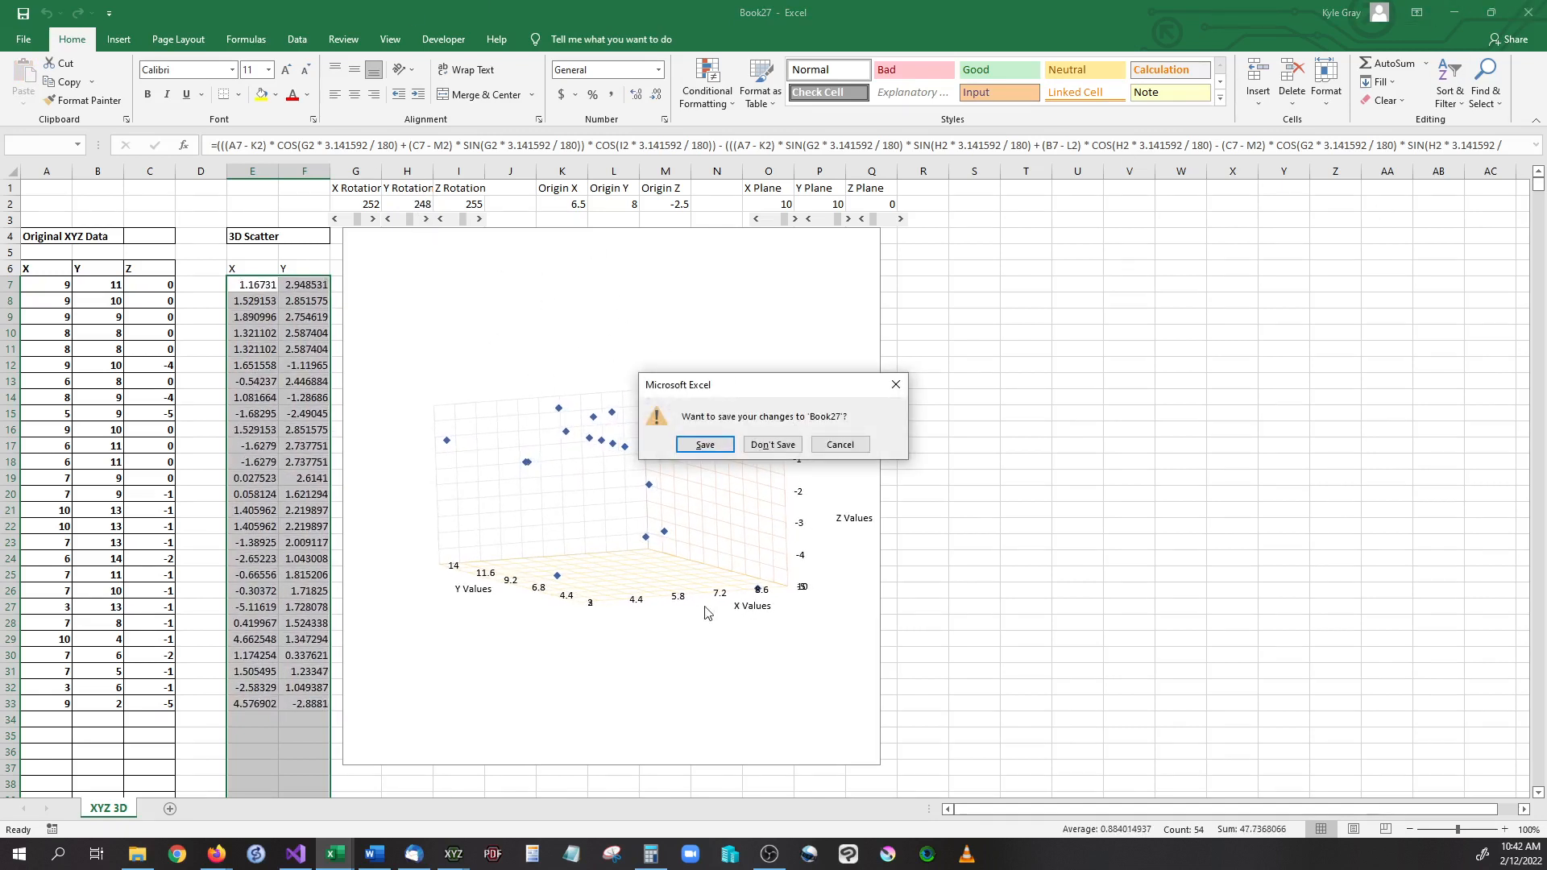
left_click(772, 448)
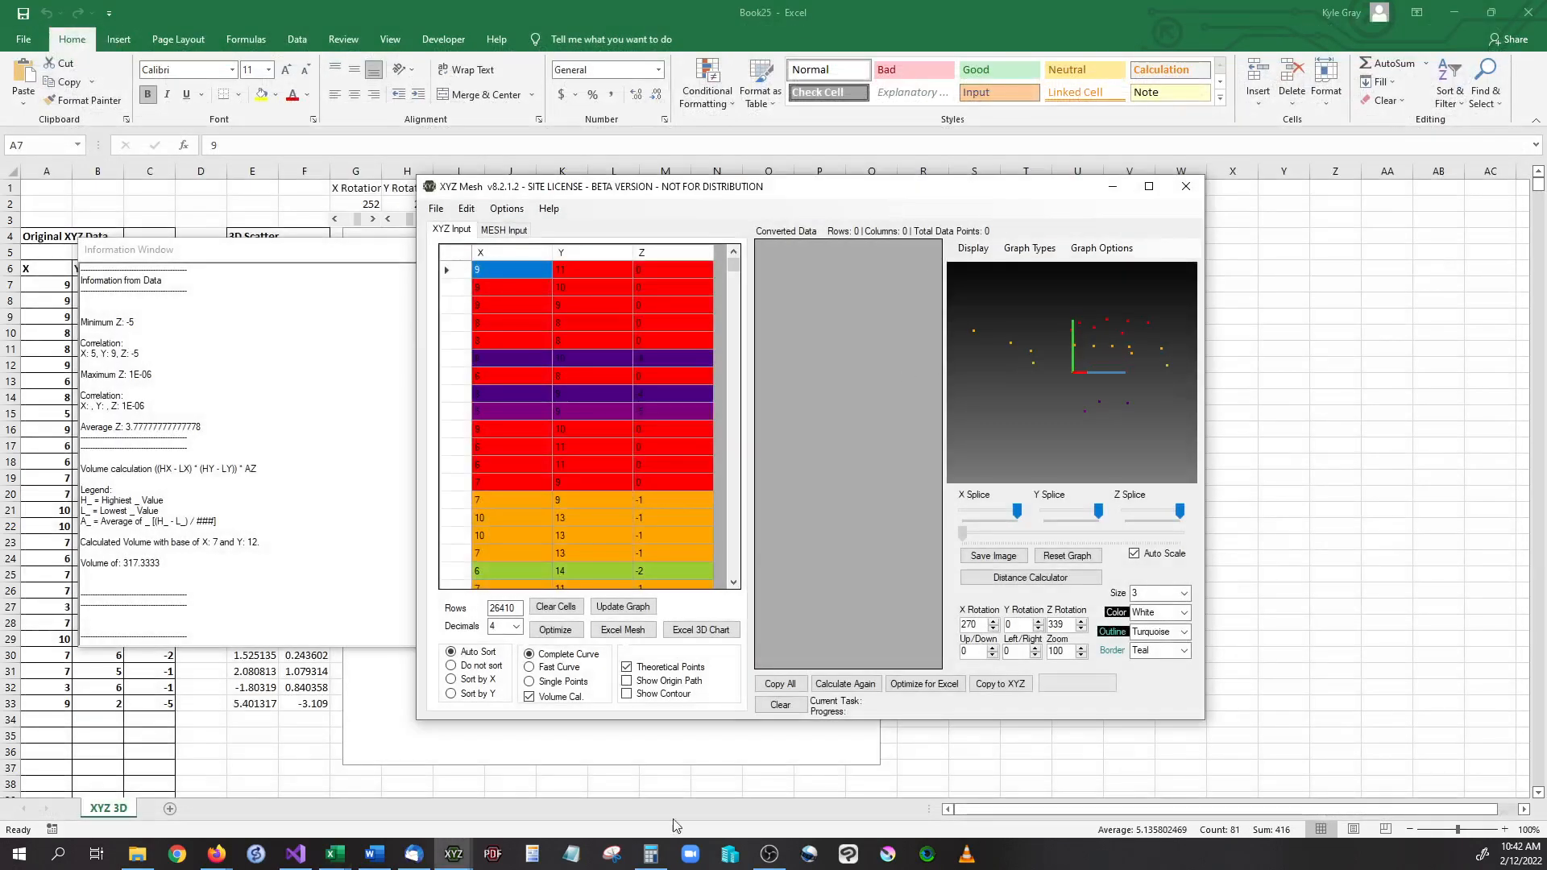
Step: Convert the XYZ input points with Excel Mesh and inspect the whole mesh graph from another angle
left_click(620, 631)
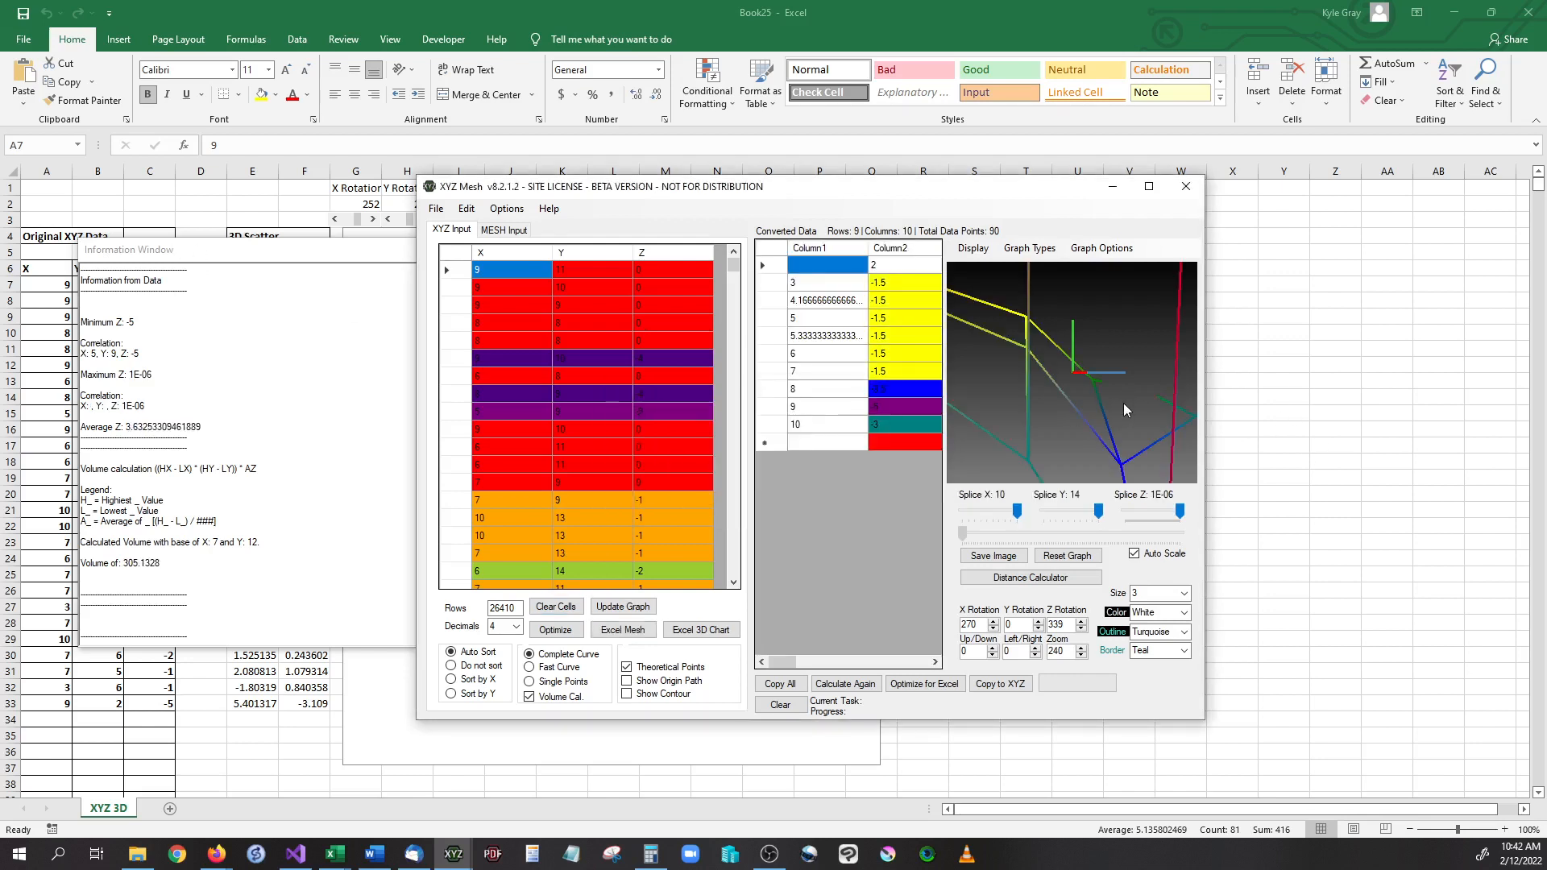
scroll(1123, 402, "down", 10)
scroll(1120, 403, "down", 3)
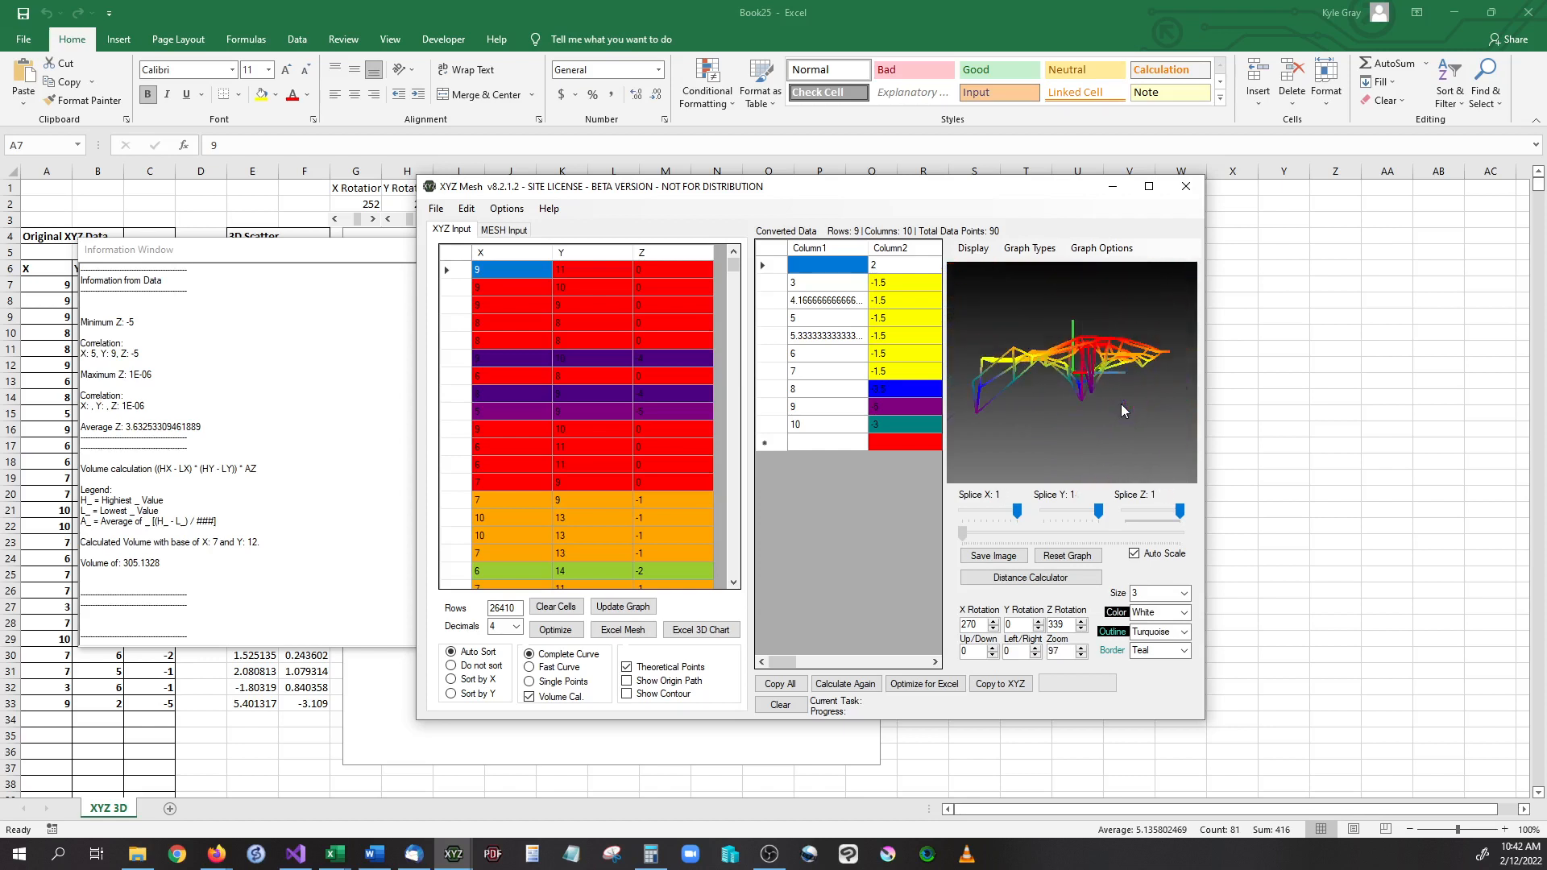
left_click_drag(1090, 404, 1172, 402)
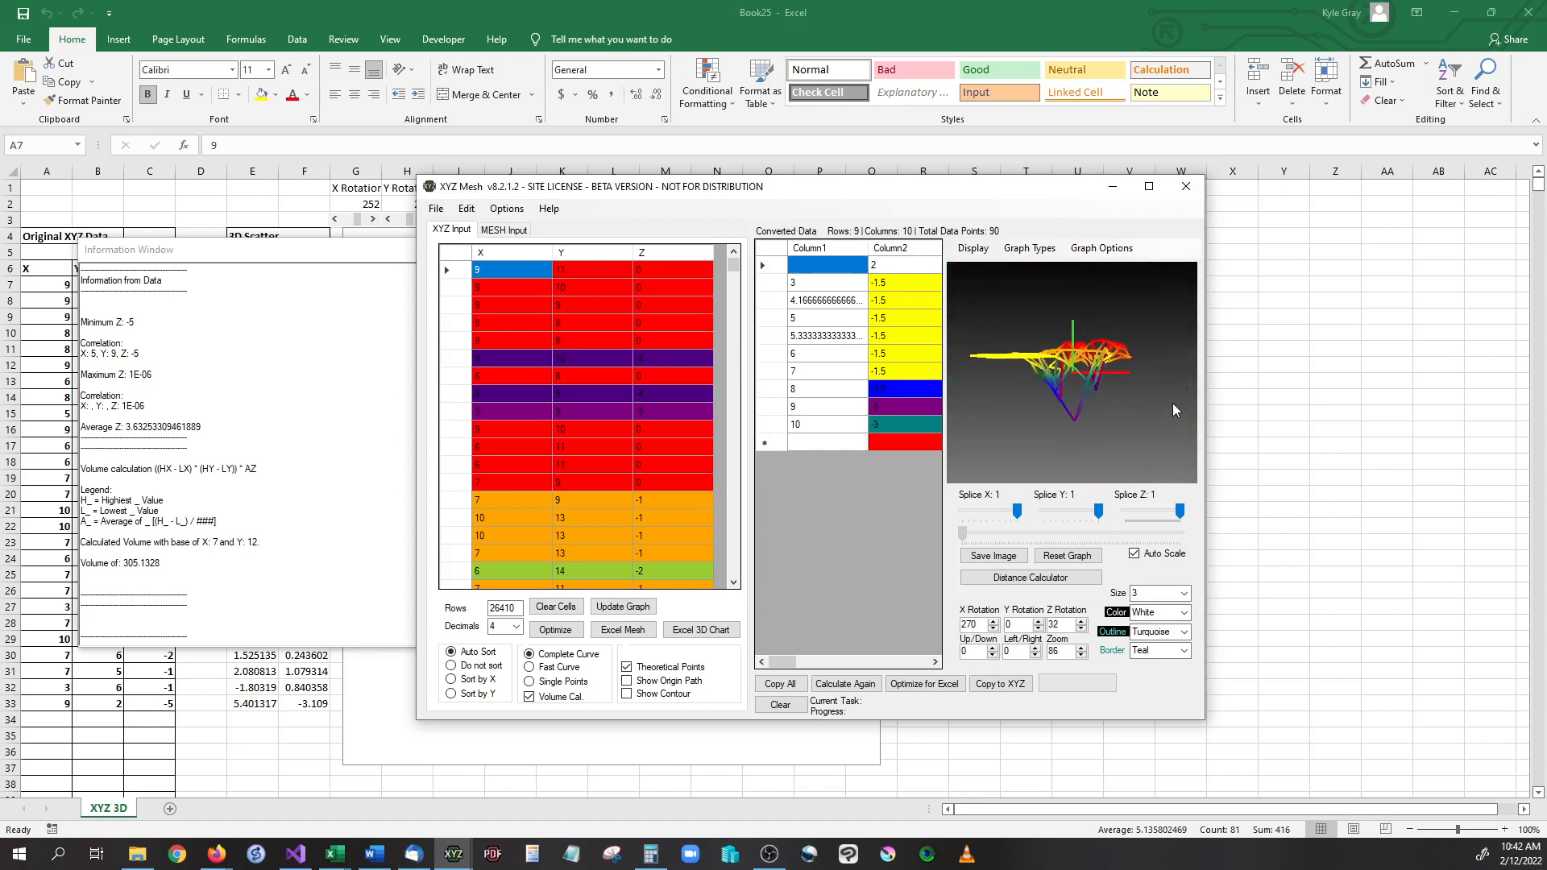
Step: Rotate the mesh graph and examine the mesh's average, highest and lowest X and Y slopes in the Information Window
left_click_drag(1071, 399, 987, 440)
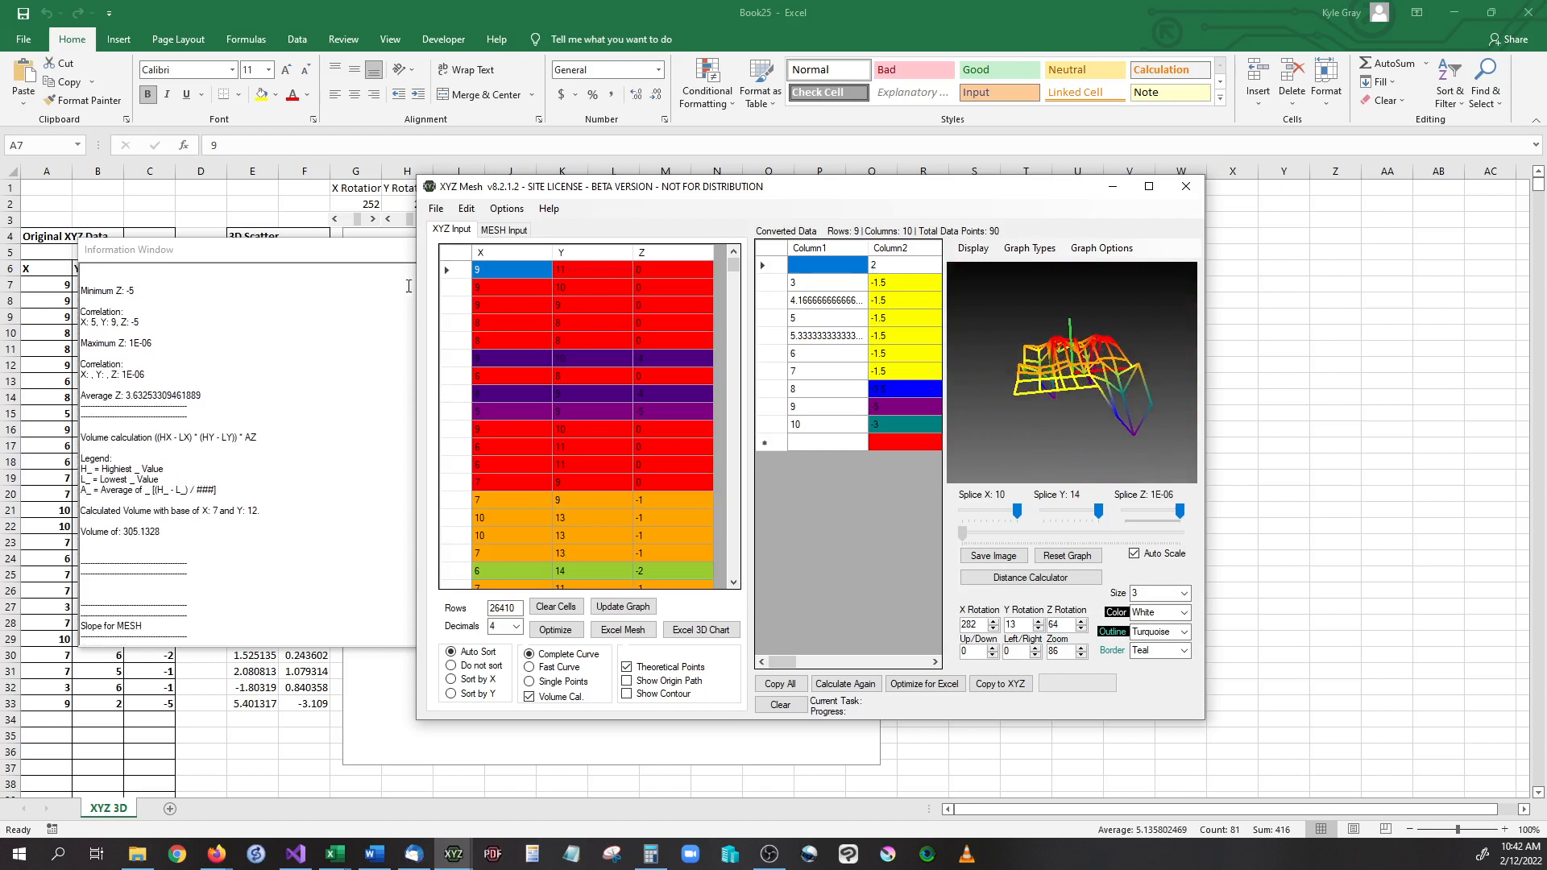
scroll(392, 665, "down", 4)
scroll(298, 546, "down", 5)
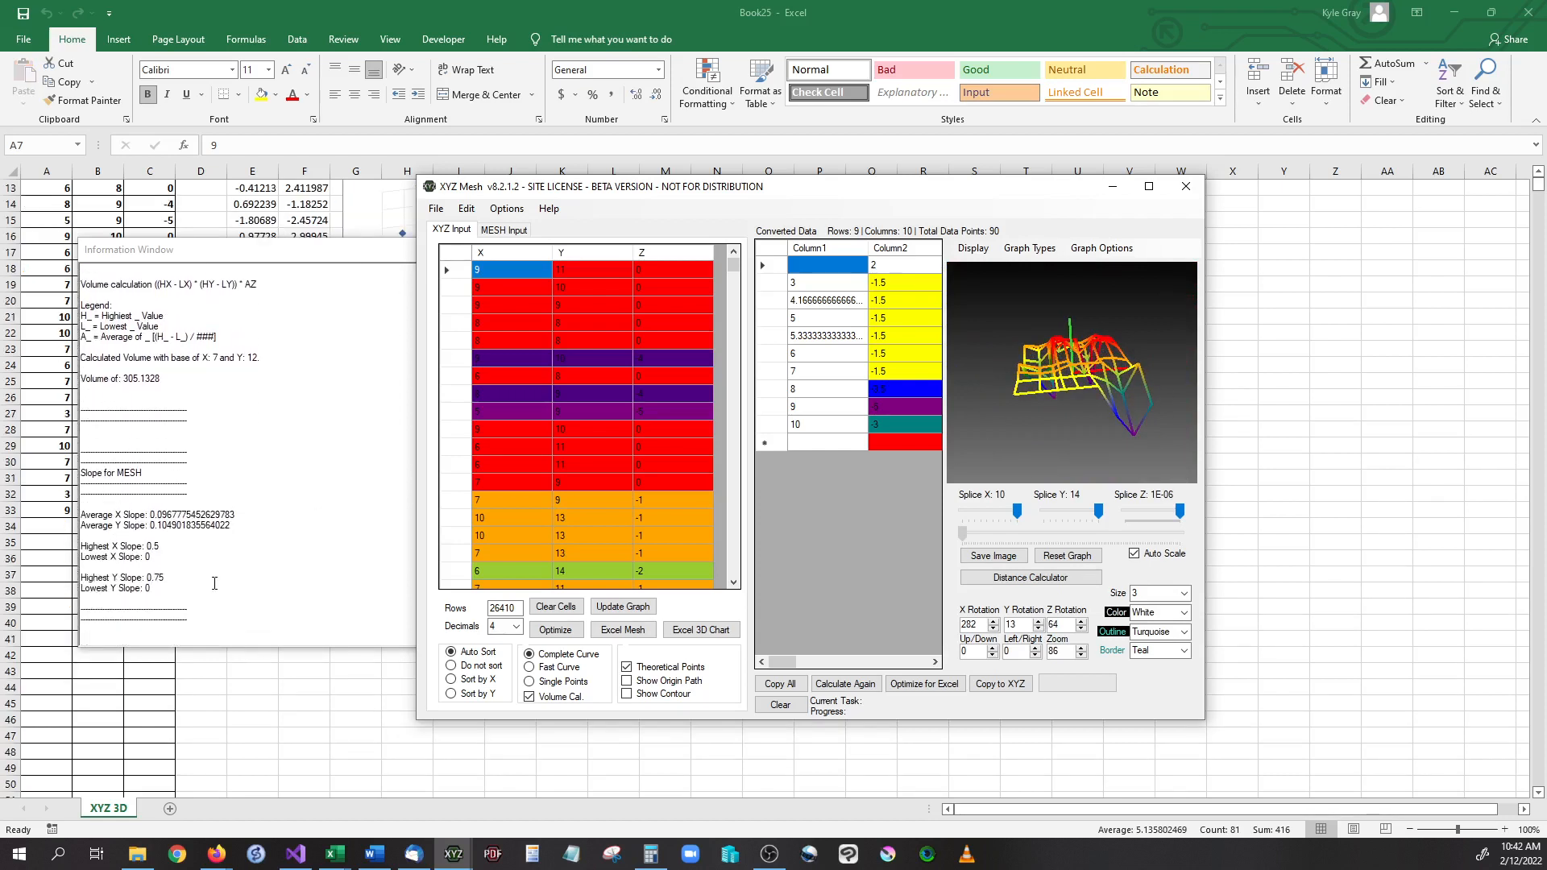
left_click(148, 592)
scroll(324, 525, "down", 6)
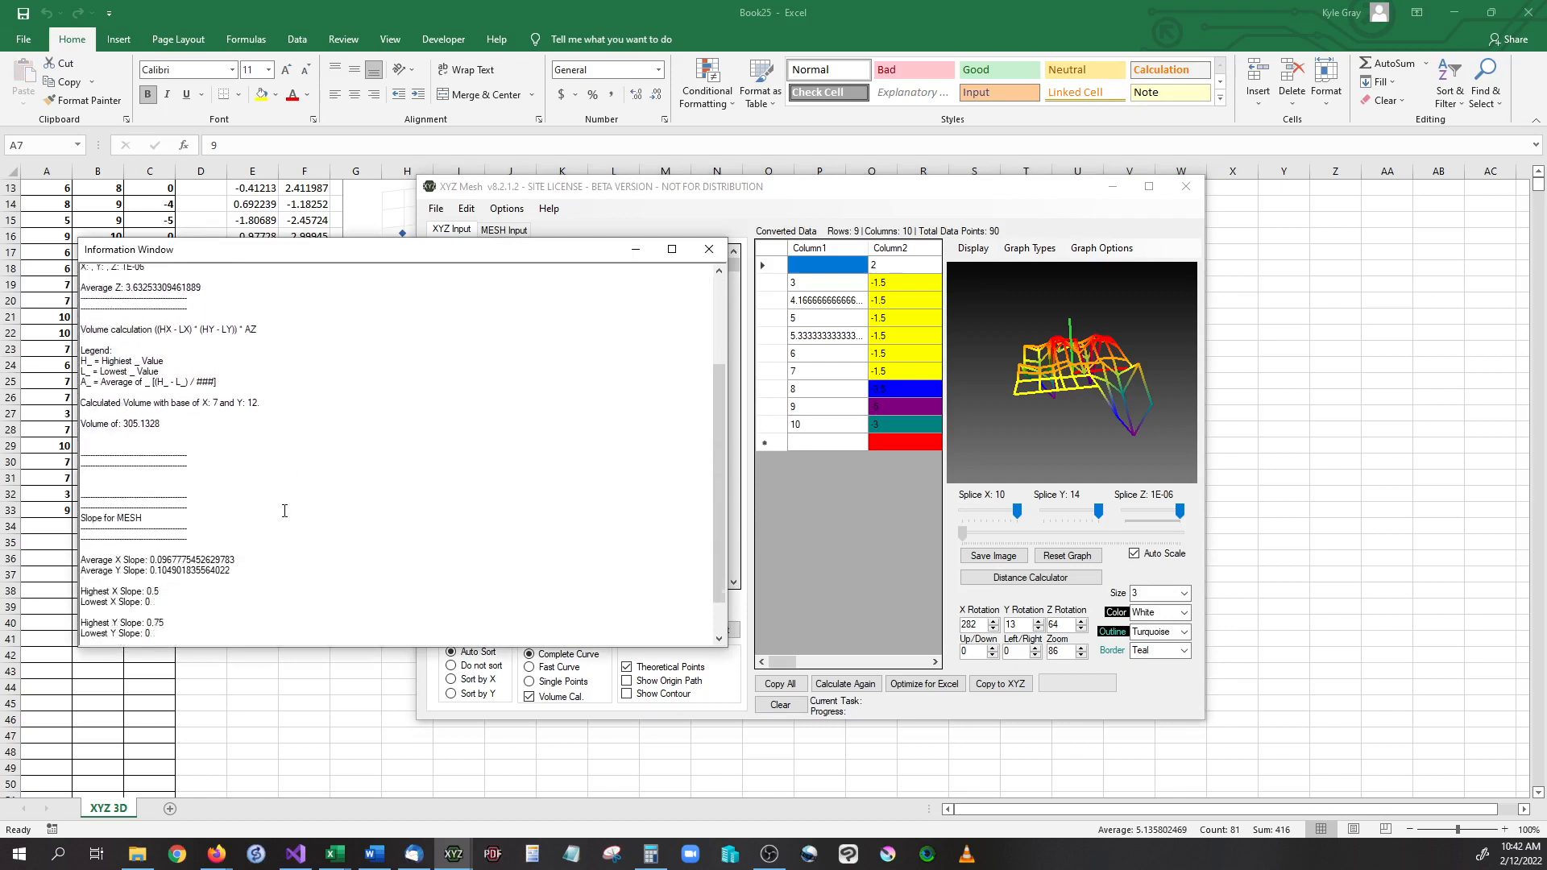
left_click_drag(276, 523, 115, 514)
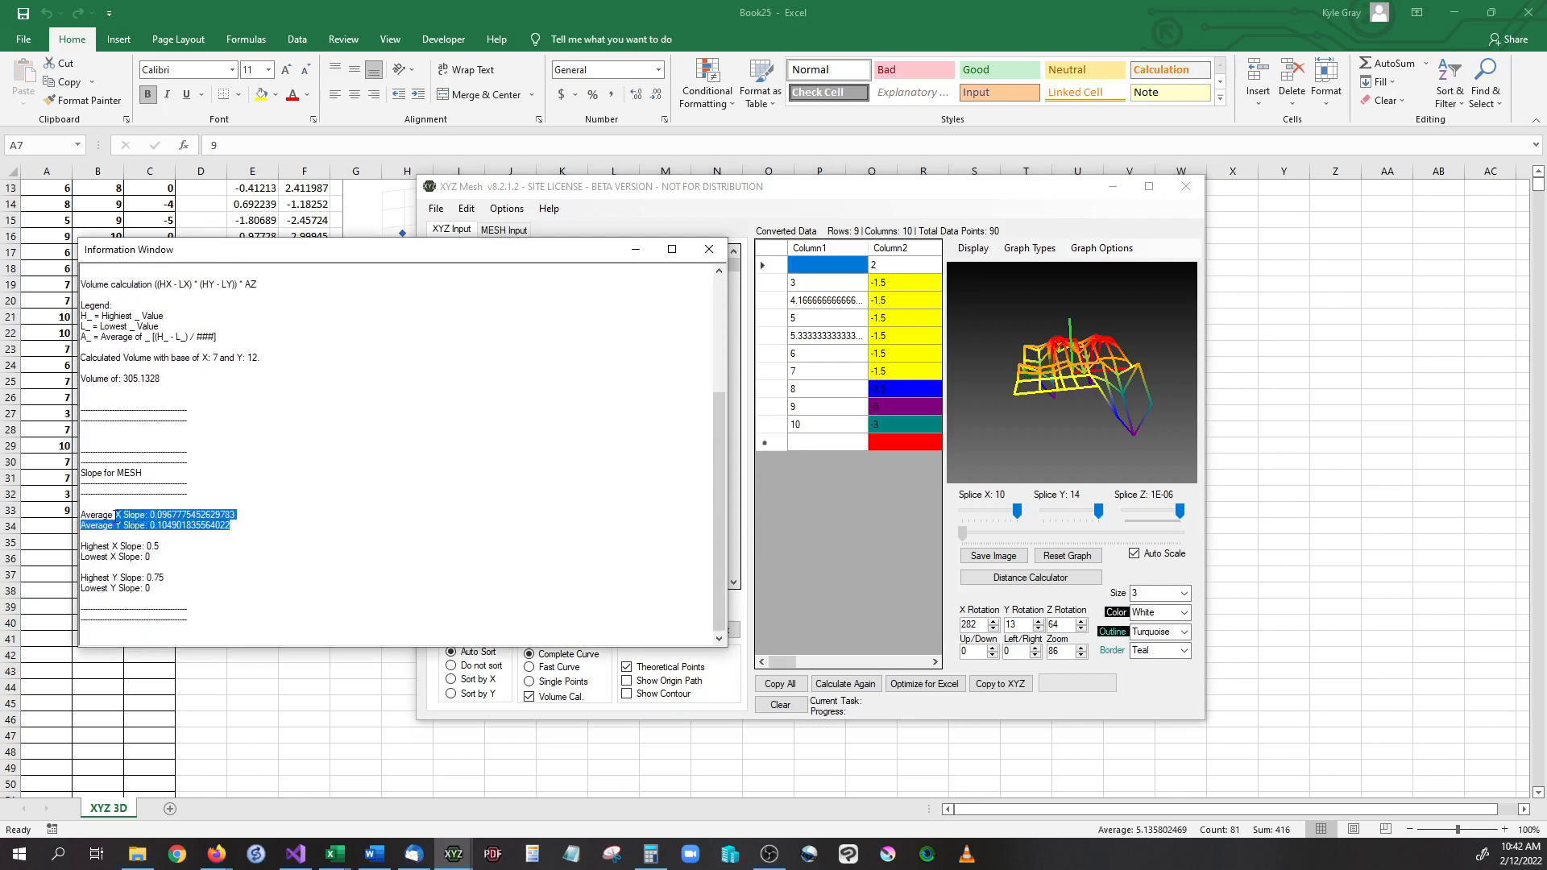
left_click(194, 561)
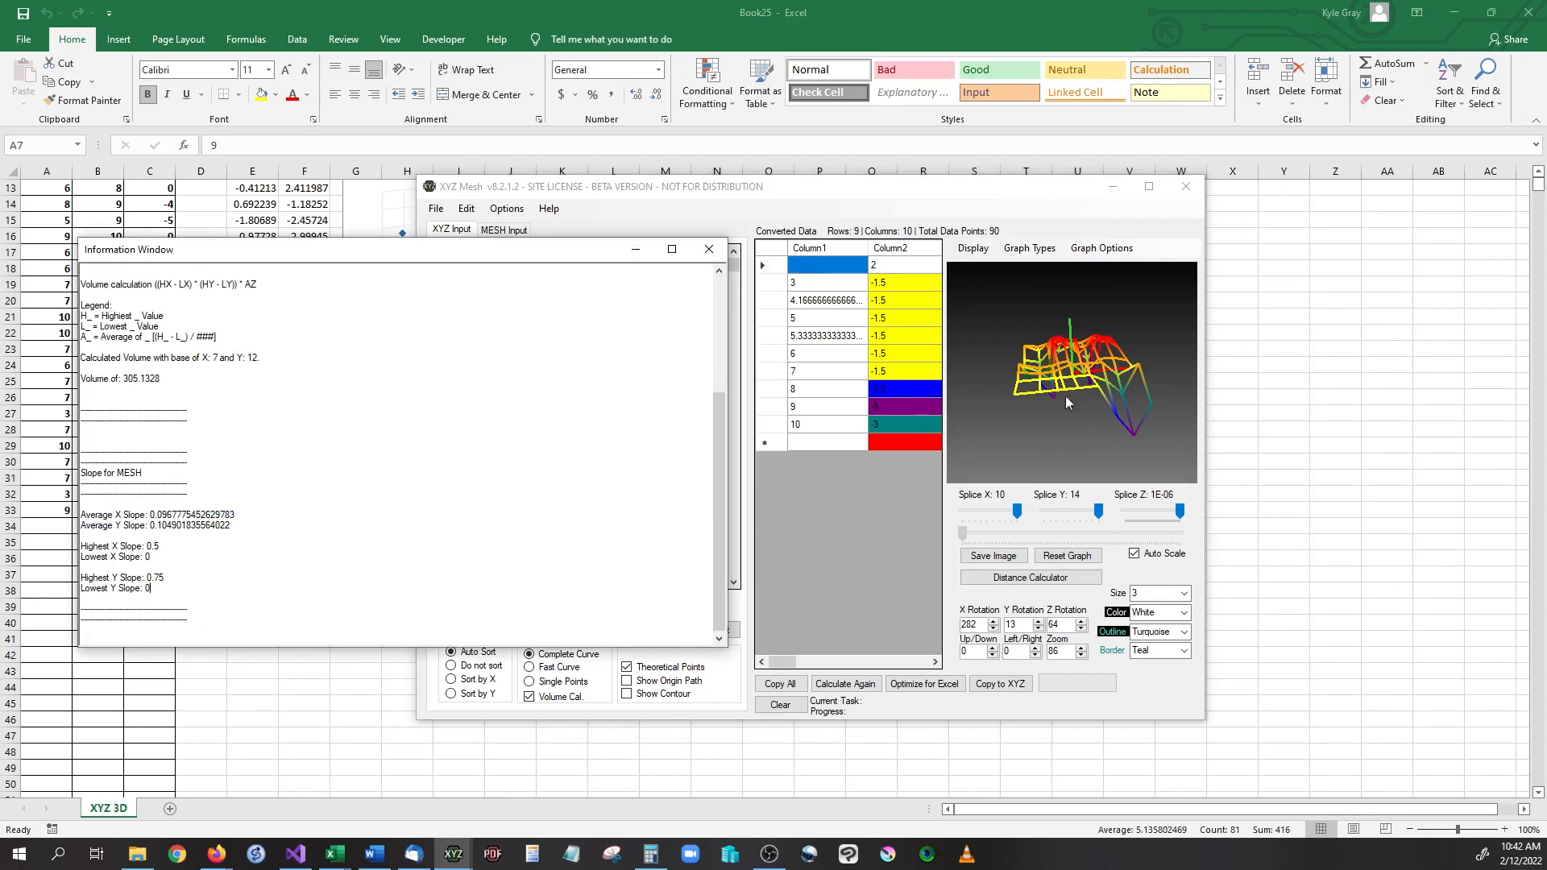
Step: Measure from point X 9, Y 2, Z -5 to point X 3, Y 2, Z -1.5 with the Distance Calculator and review the point-to-point data
left_click_drag(1065, 395, 1182, 429)
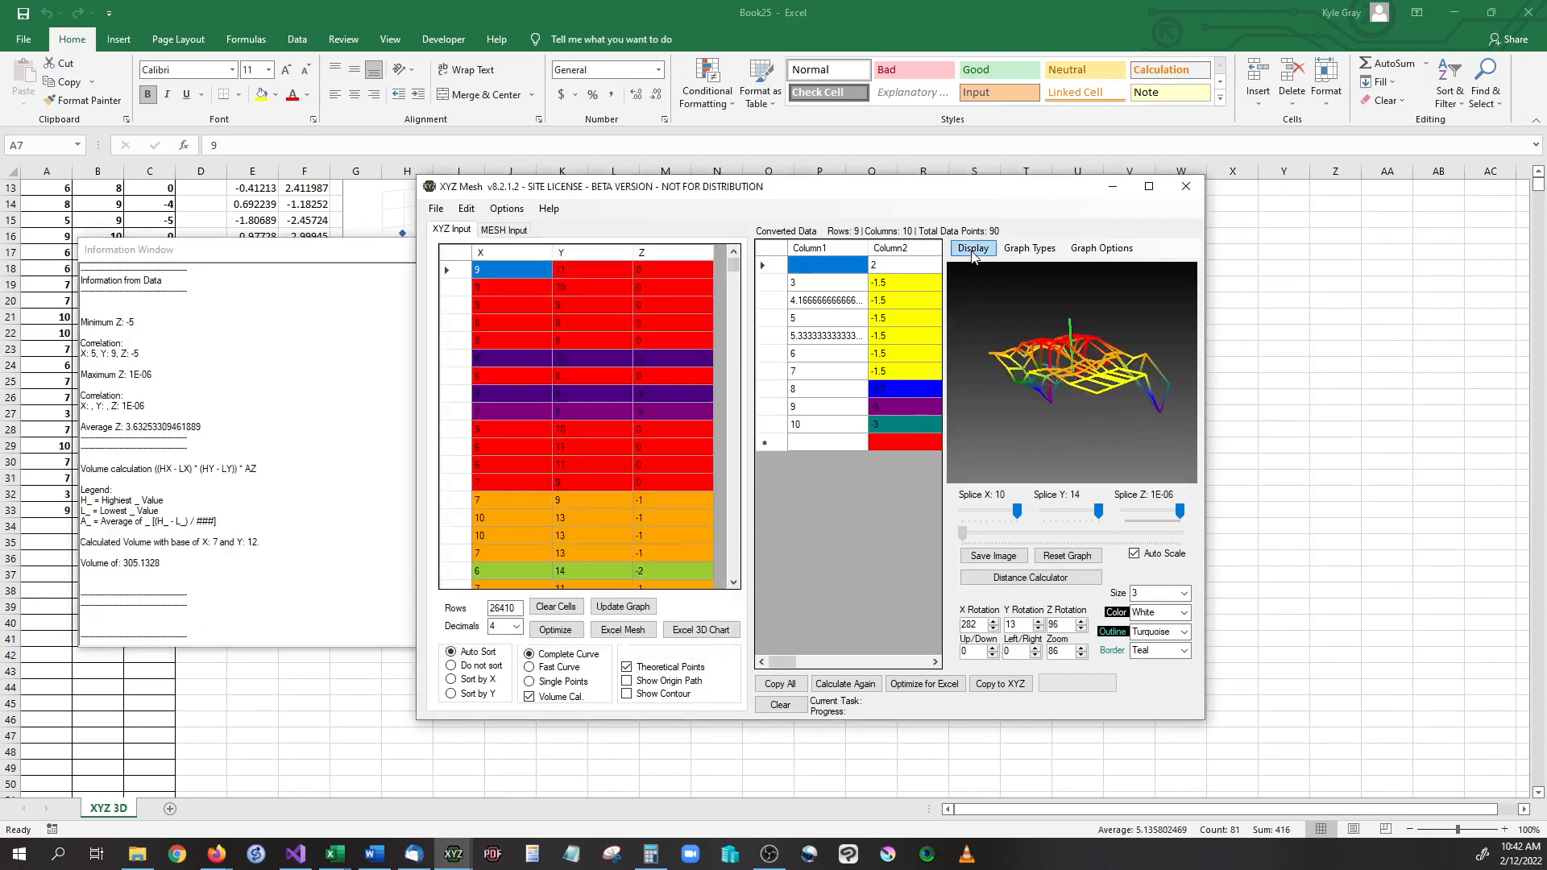
left_click(1019, 577)
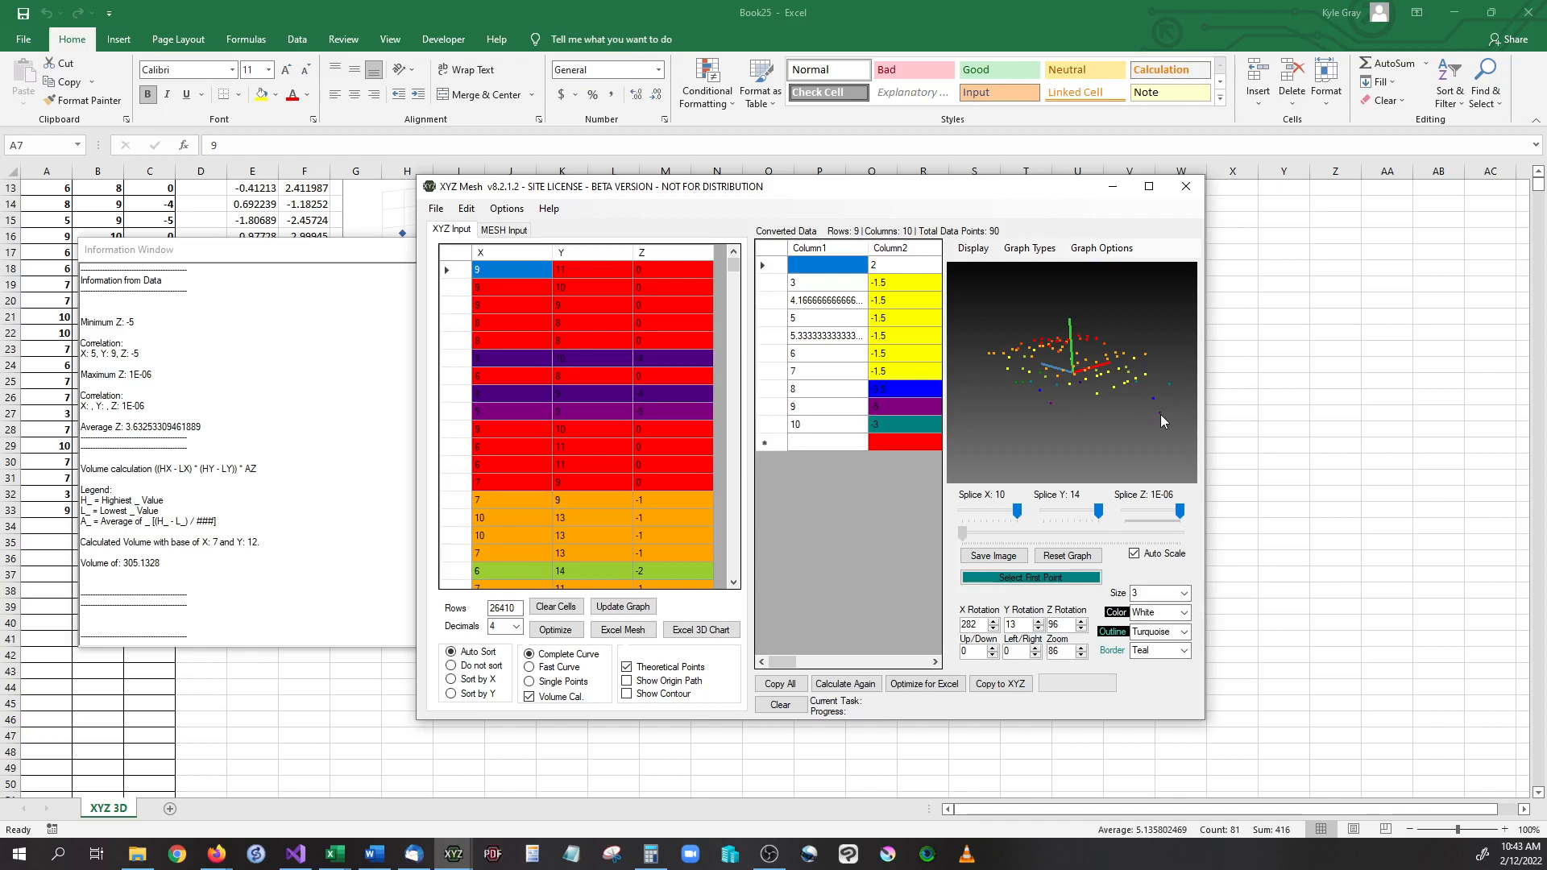
left_click(1160, 413)
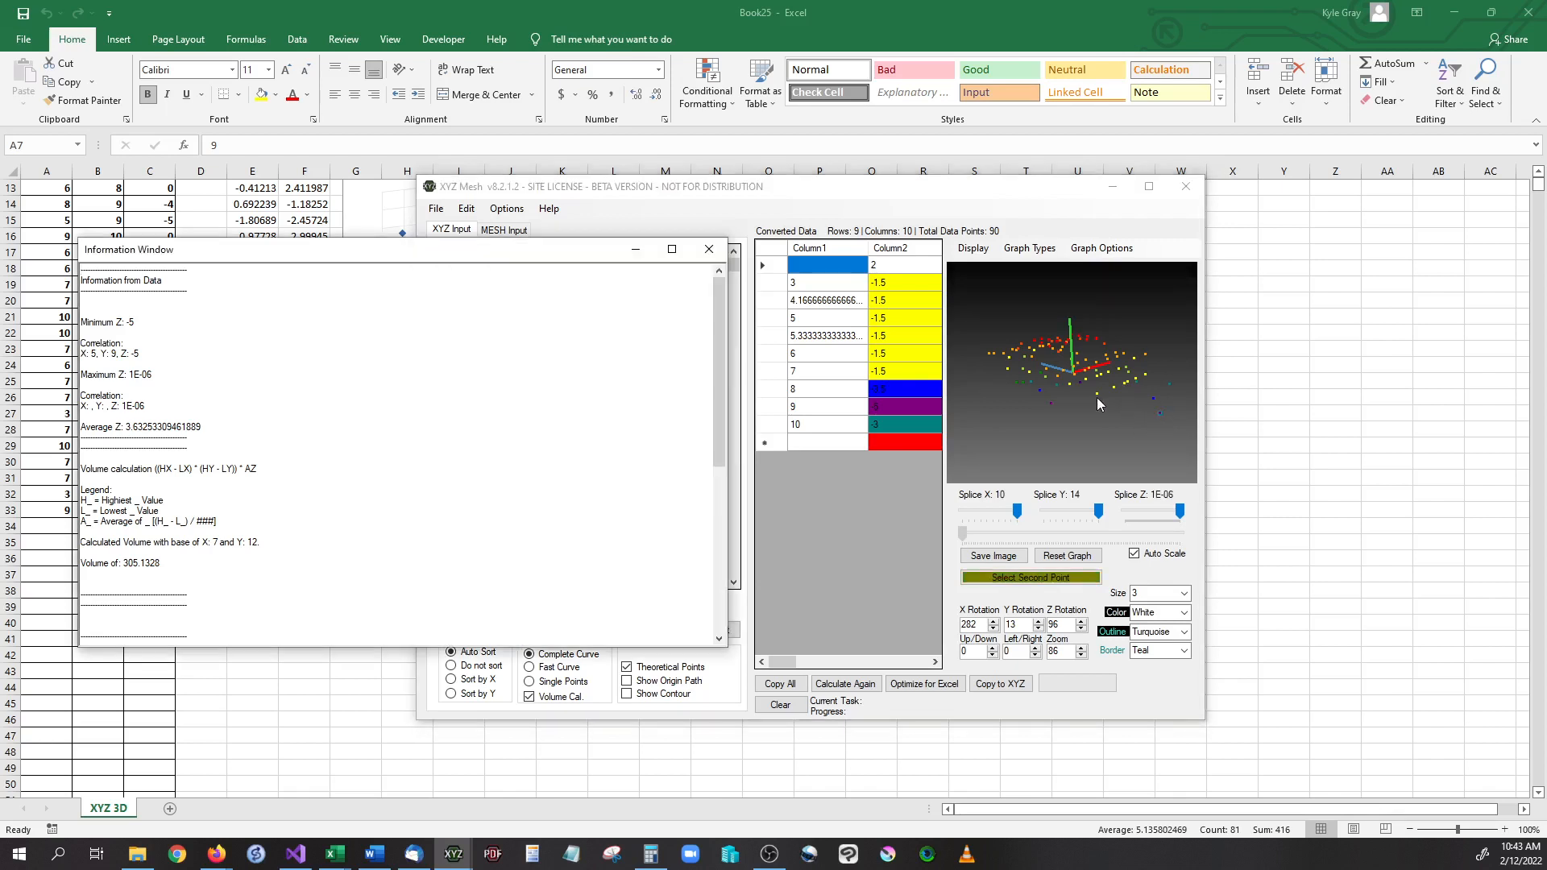
left_click(1096, 393)
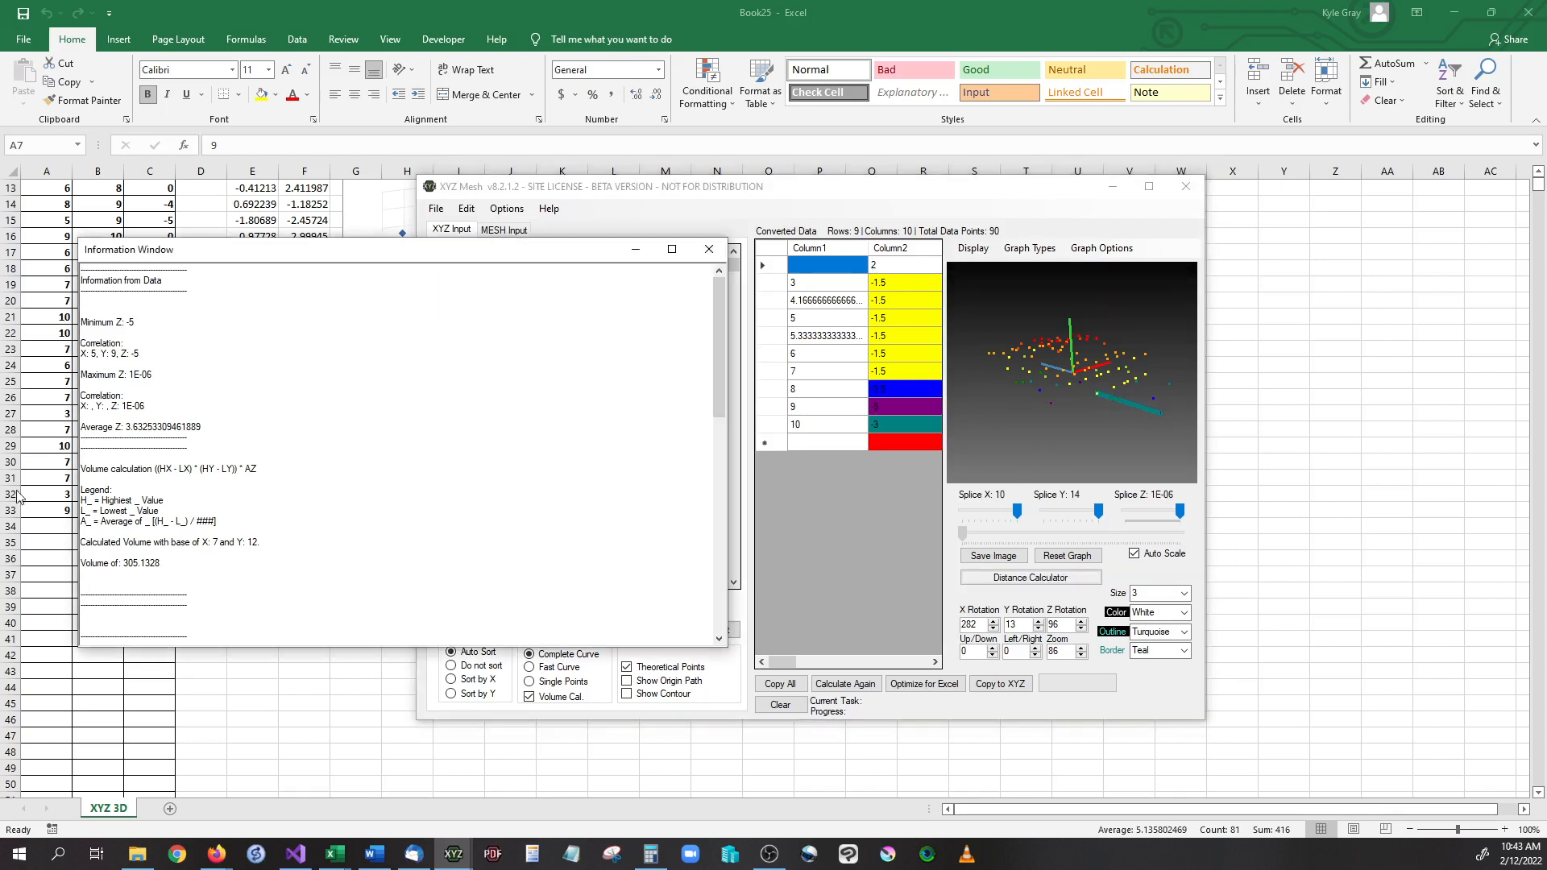
scroll(383, 516, "down", 12)
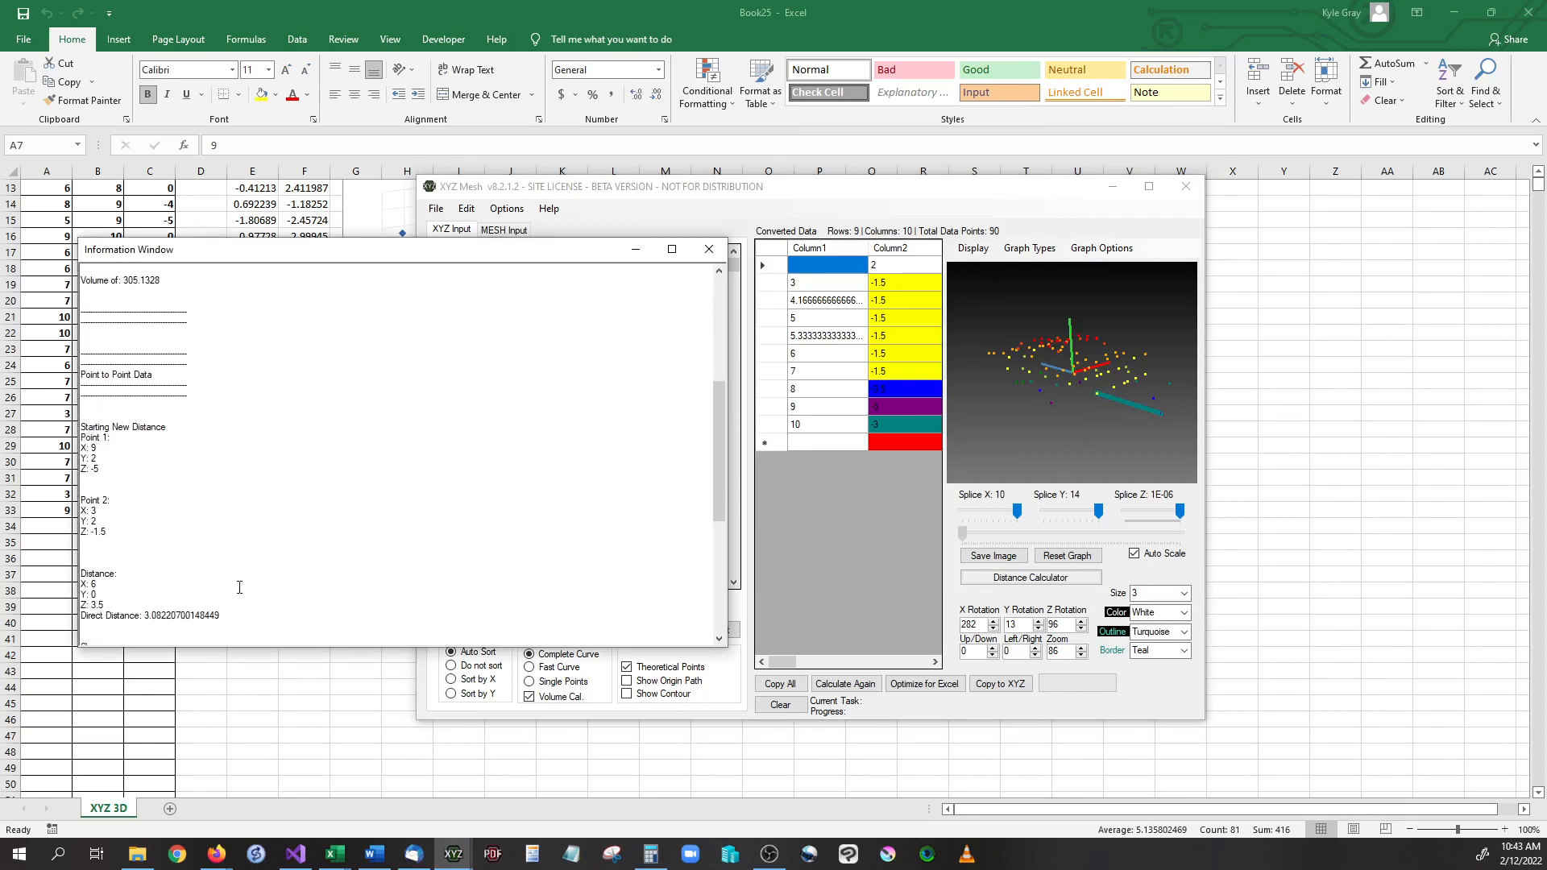
scroll(233, 606, "down", 3)
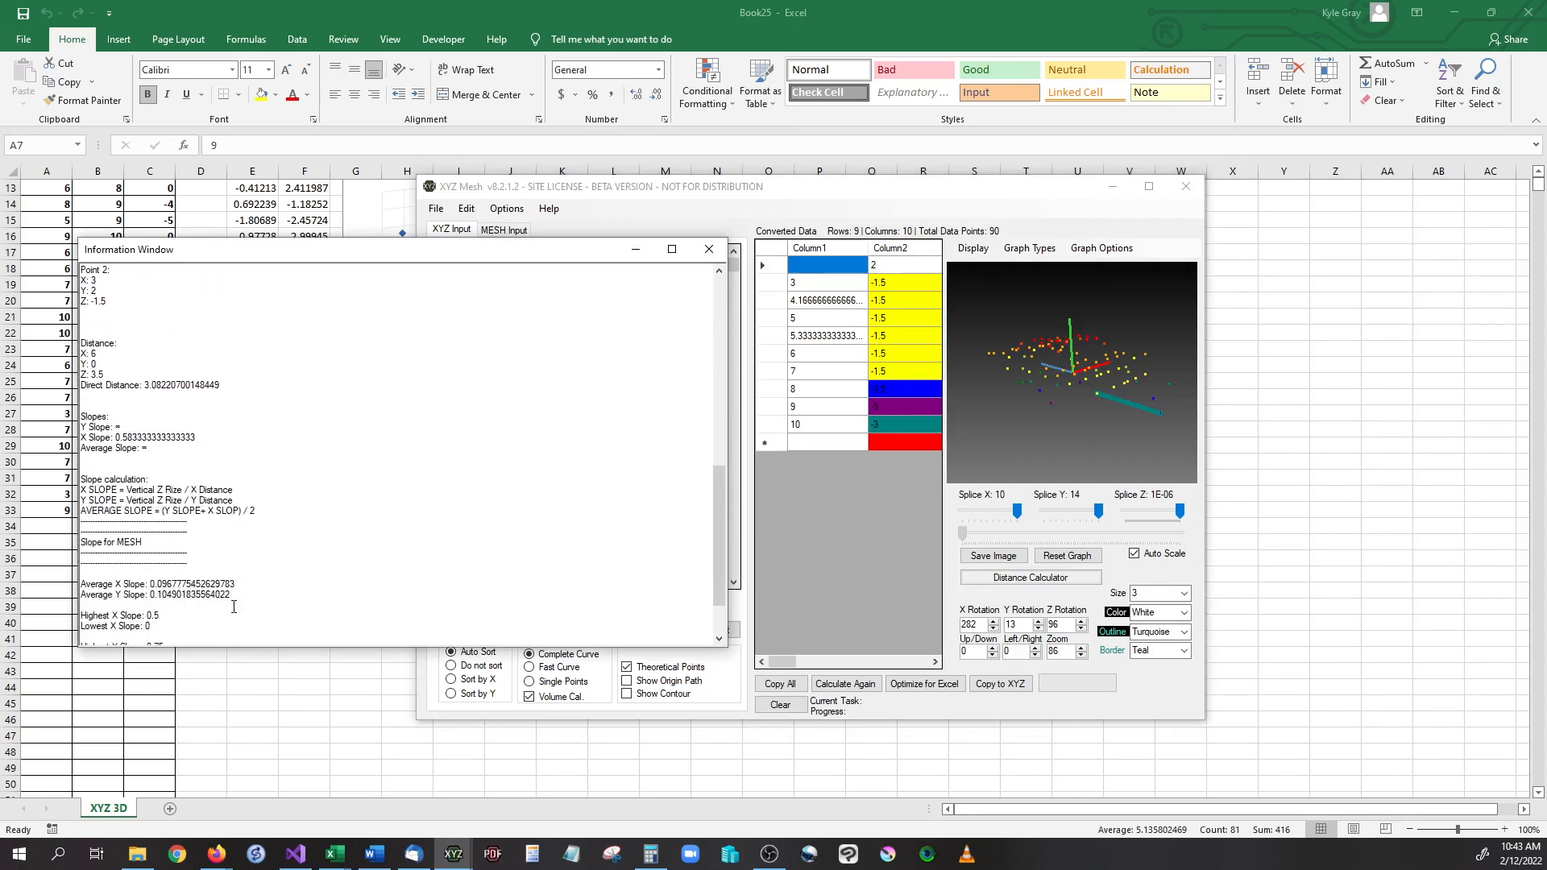
scroll(233, 607, "up", 2)
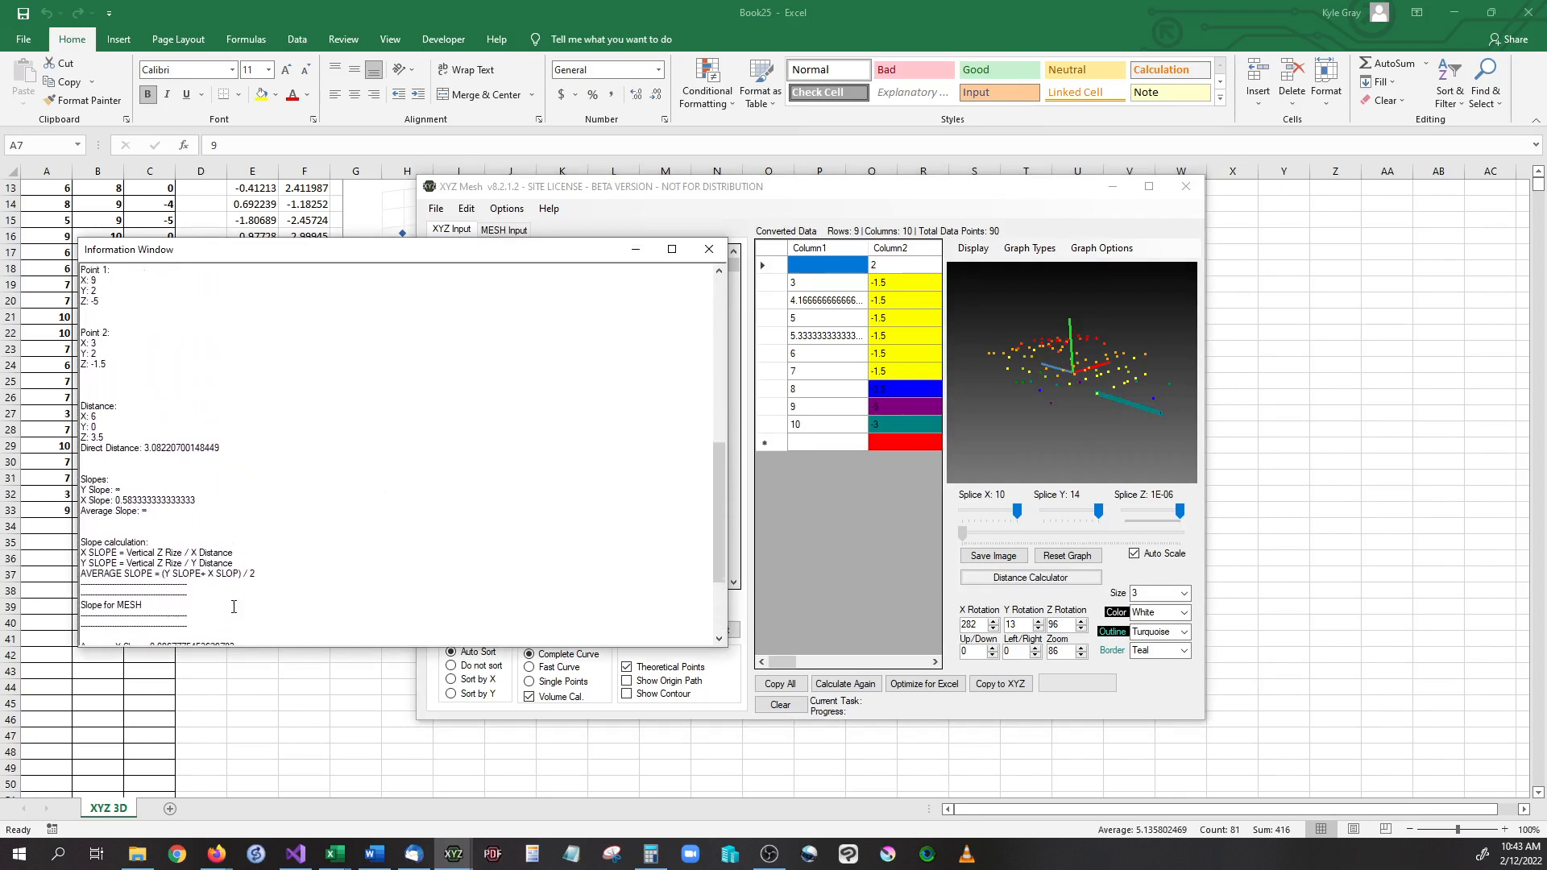
scroll(234, 605, "up", 1)
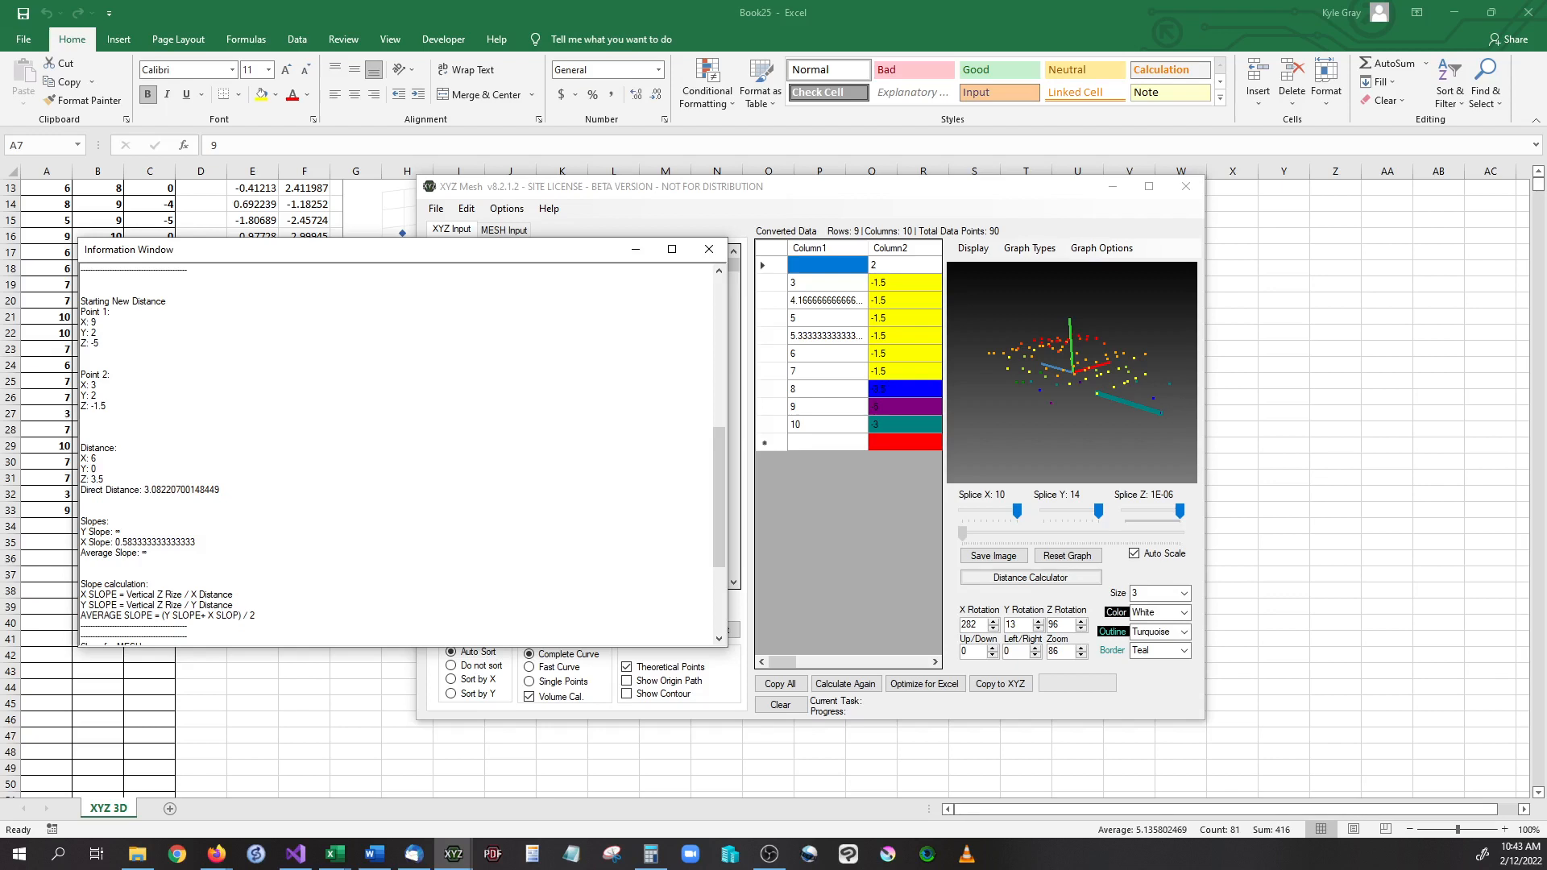
Step: Move the XYZ Mesh window clear of the Information Window and close the Information Window
left_click_drag(858, 186, 938, 147)
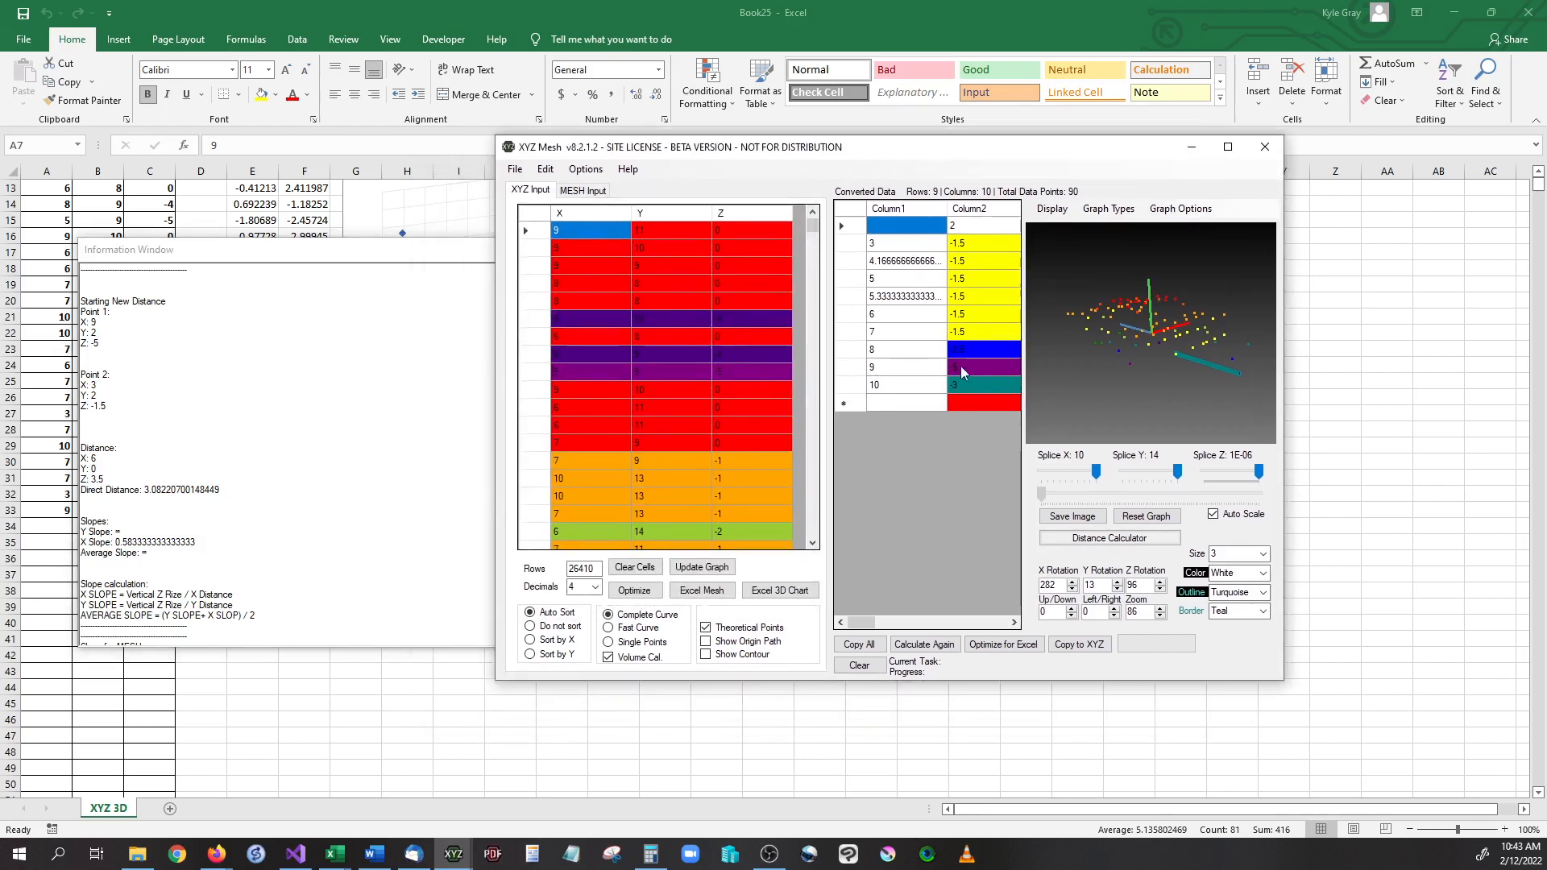
mouse_move(812, 227)
left_mouse_down()
mouse_move(812, 260)
mouse_move(812, 225)
left_mouse_up()
left_click(590, 6)
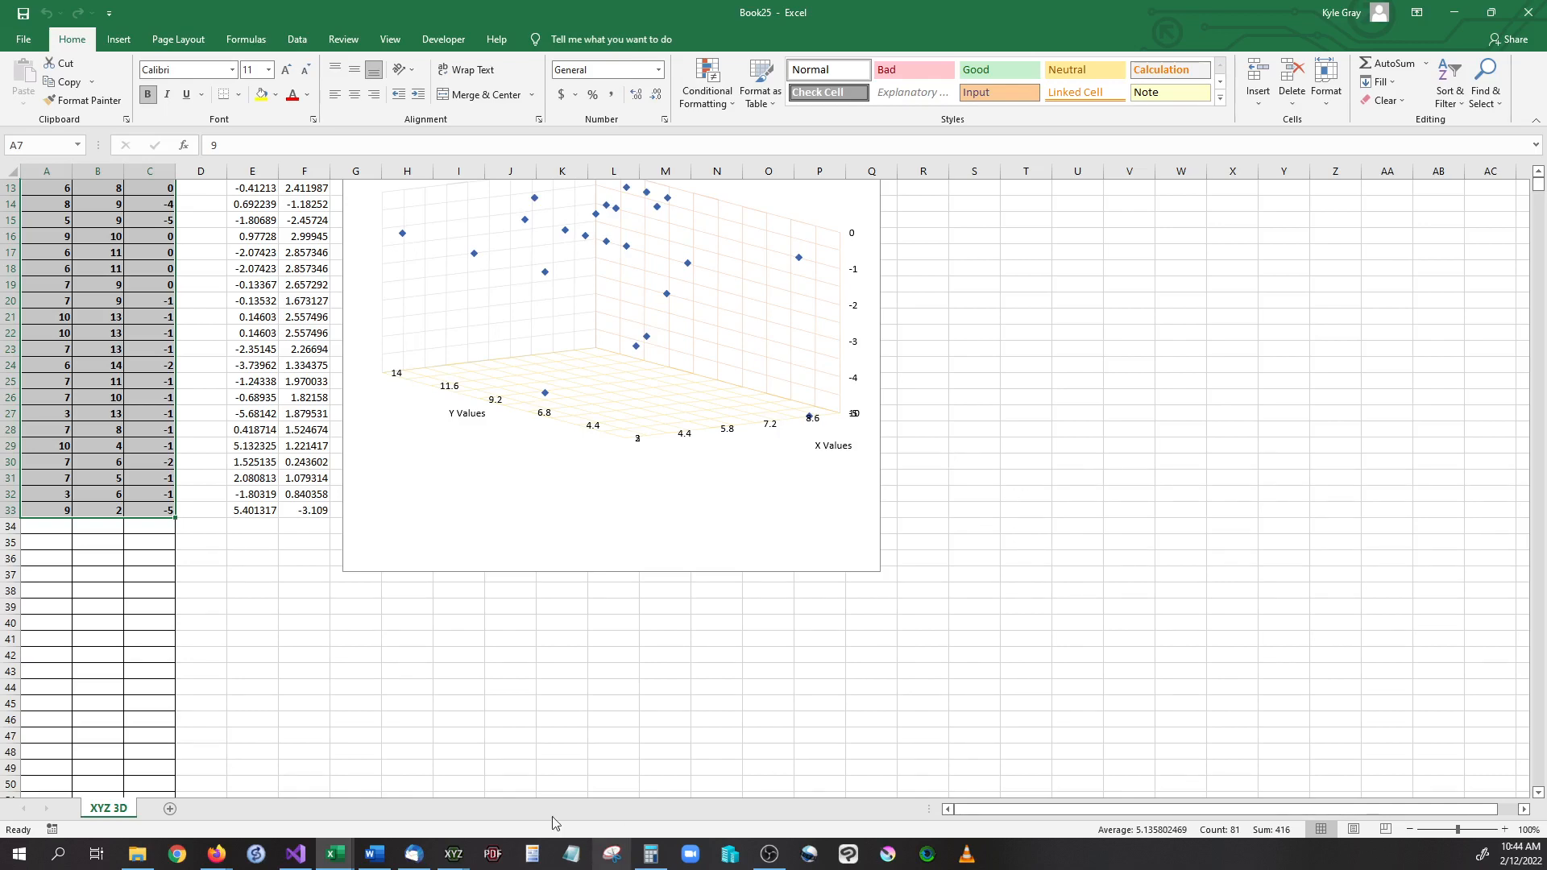
left_click(472, 857)
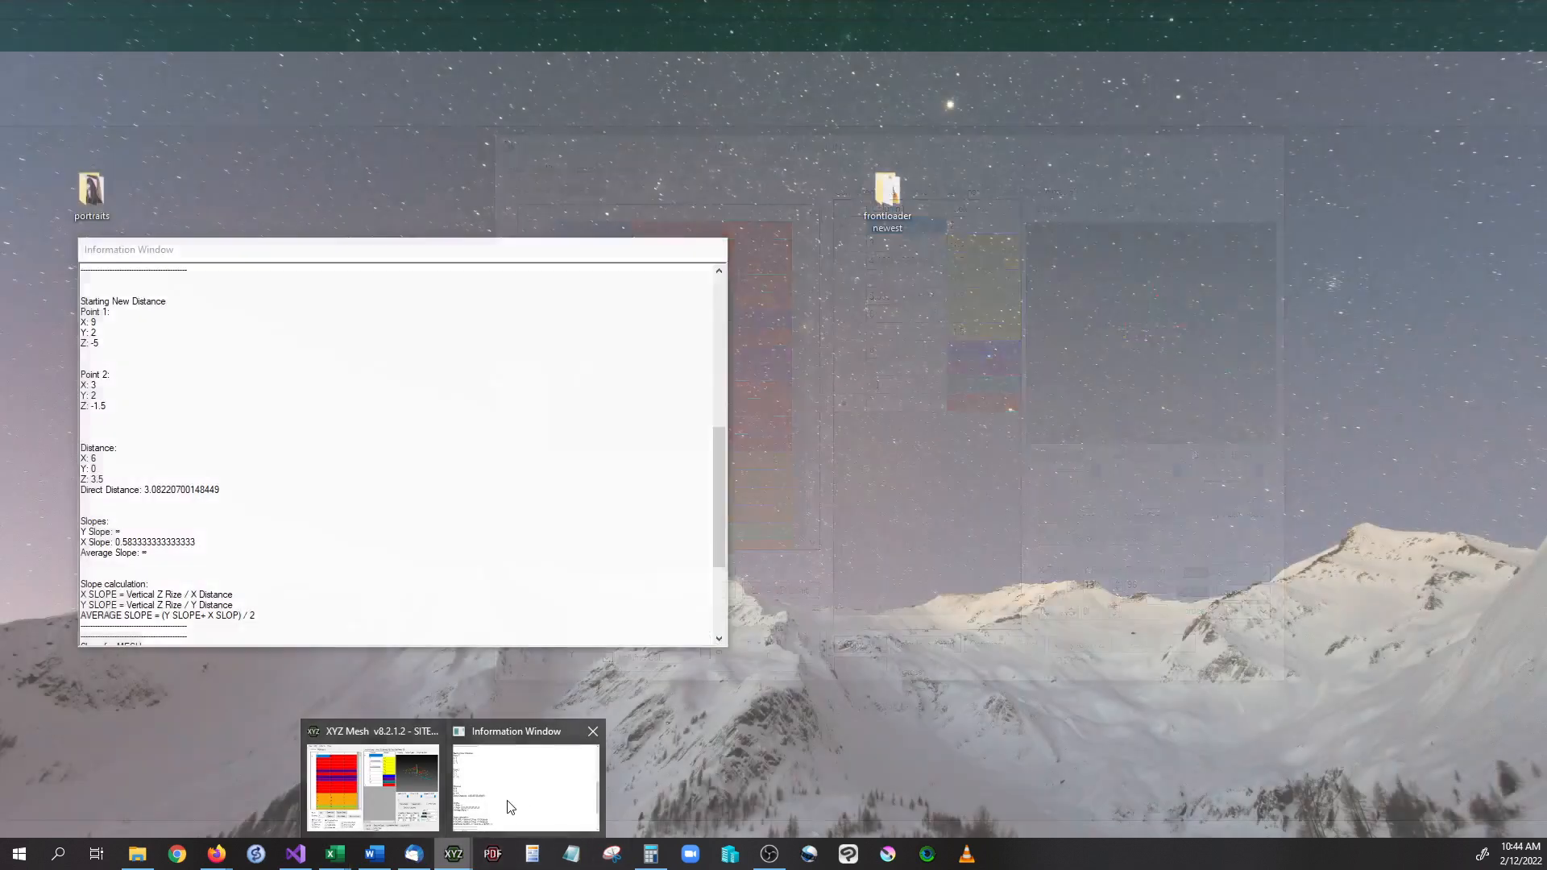
left_click(508, 806)
left_click(709, 249)
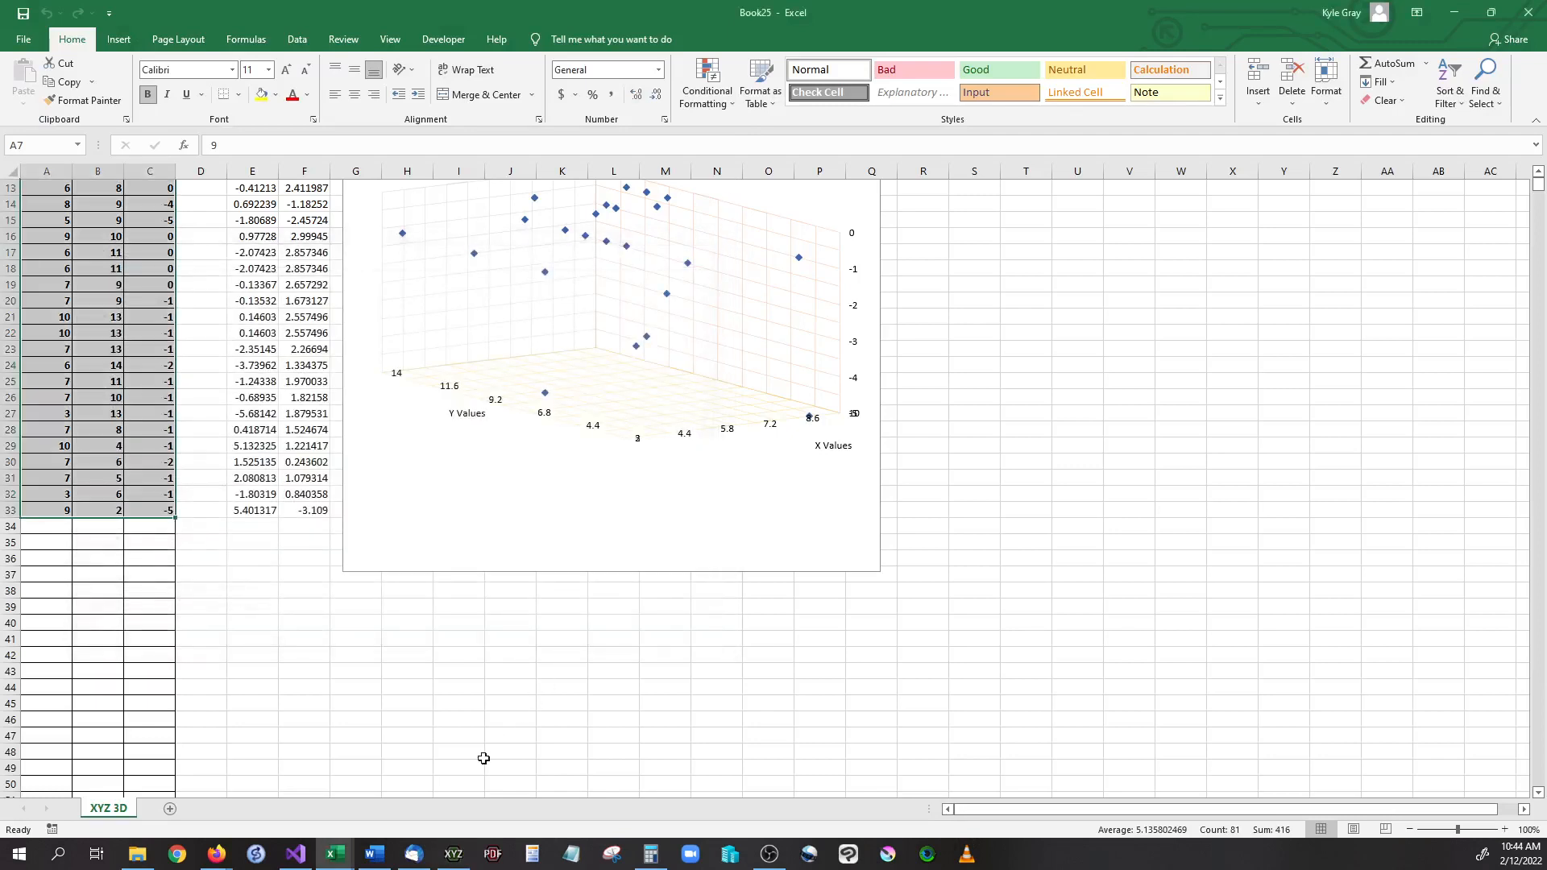
Step: Switch back to XYZ Mesh, maximize it and rotate the graph to view the measured distance line from another angle
left_click(453, 854)
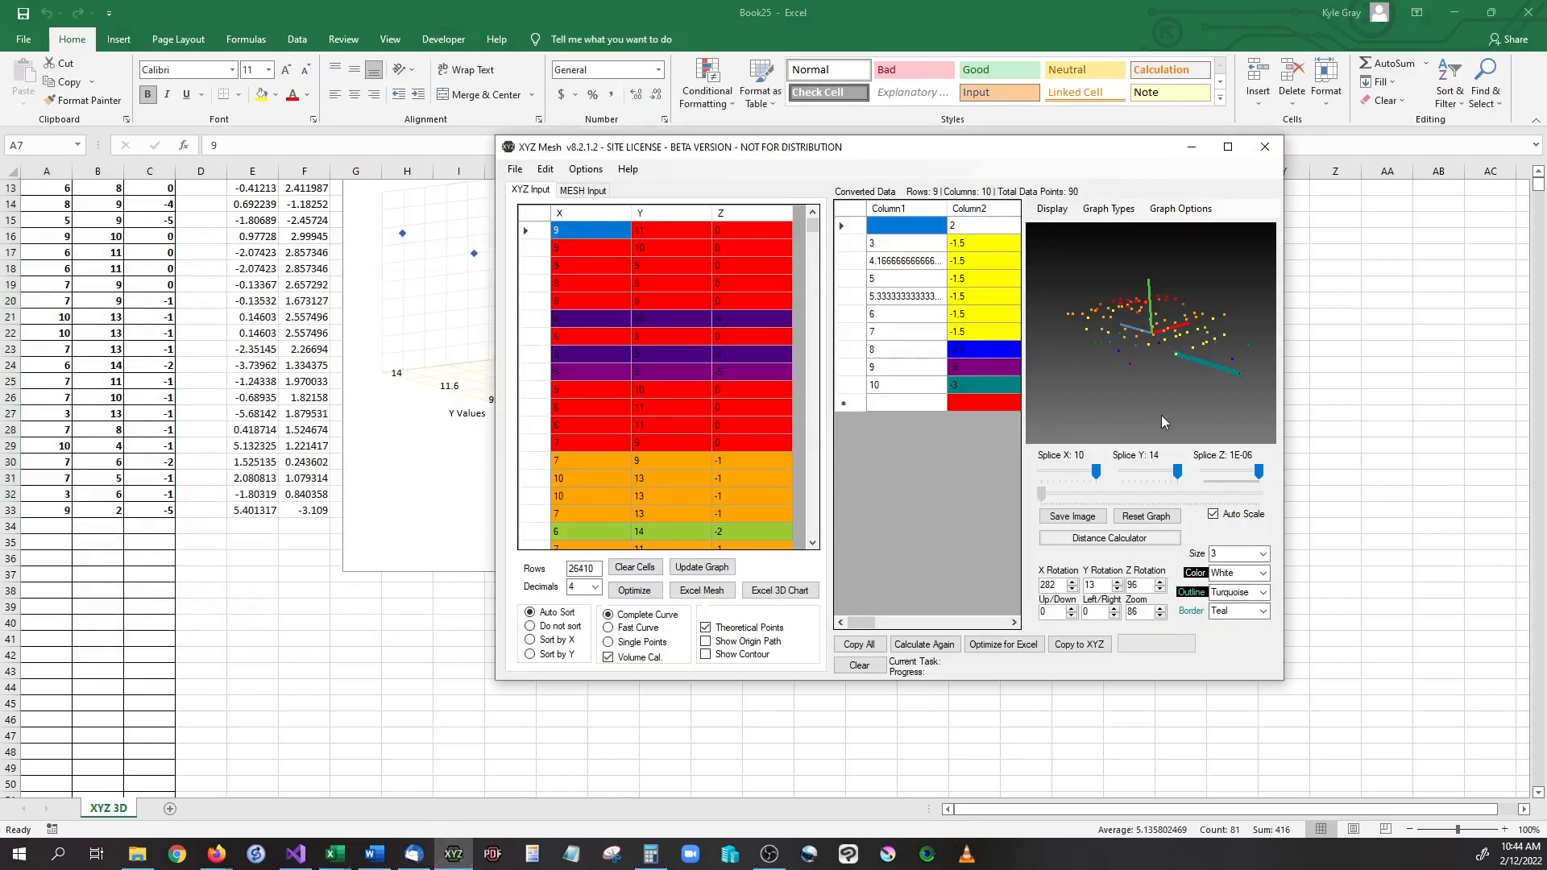
left_click(1227, 147)
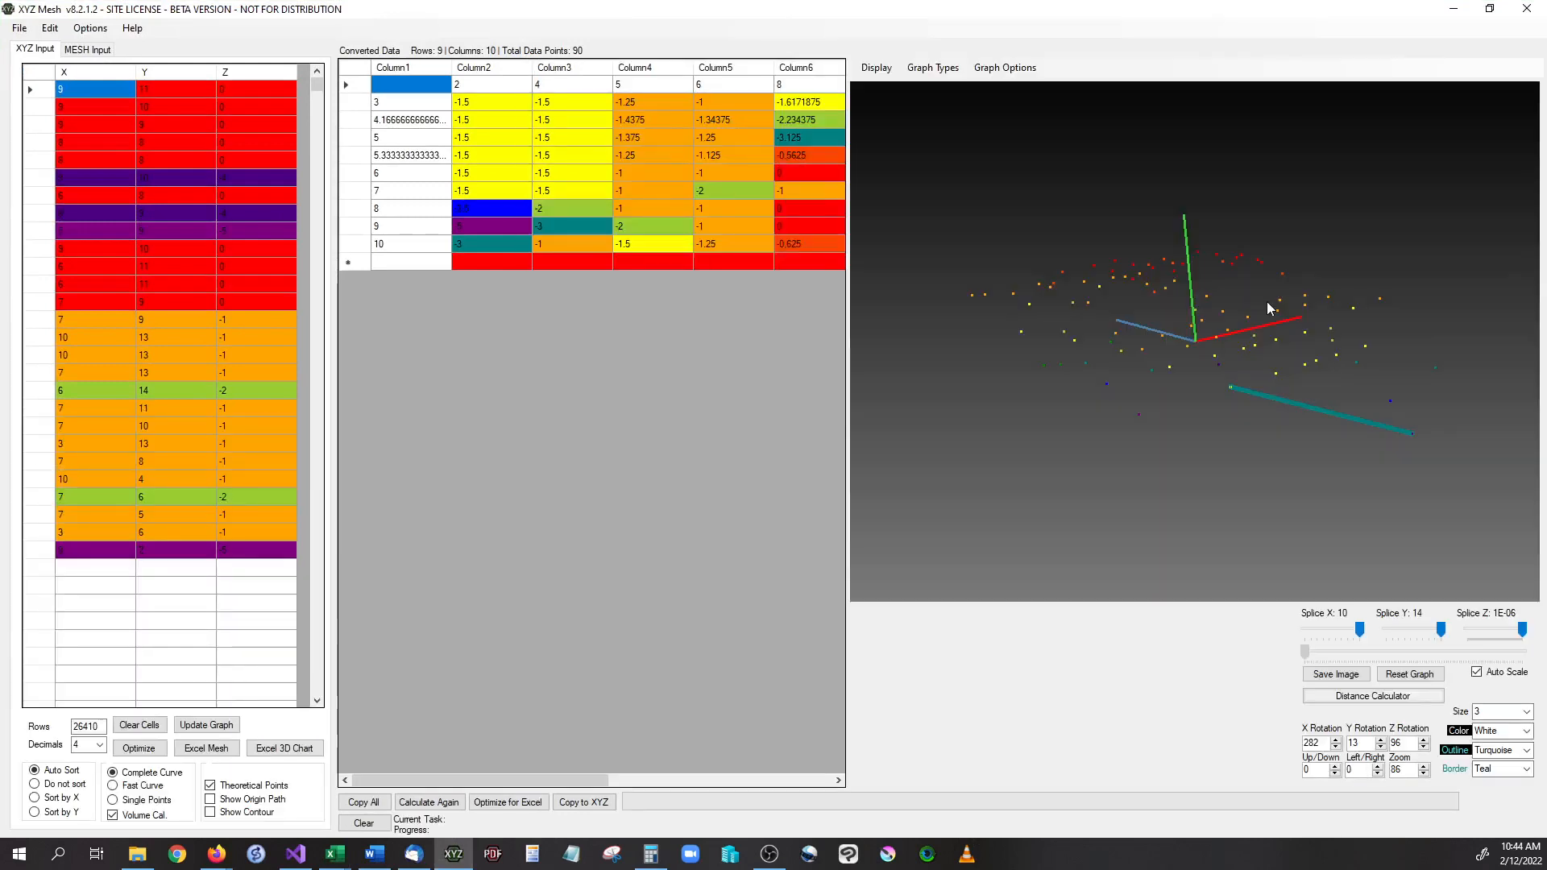
left_click_drag(1200, 437, 1112, 432)
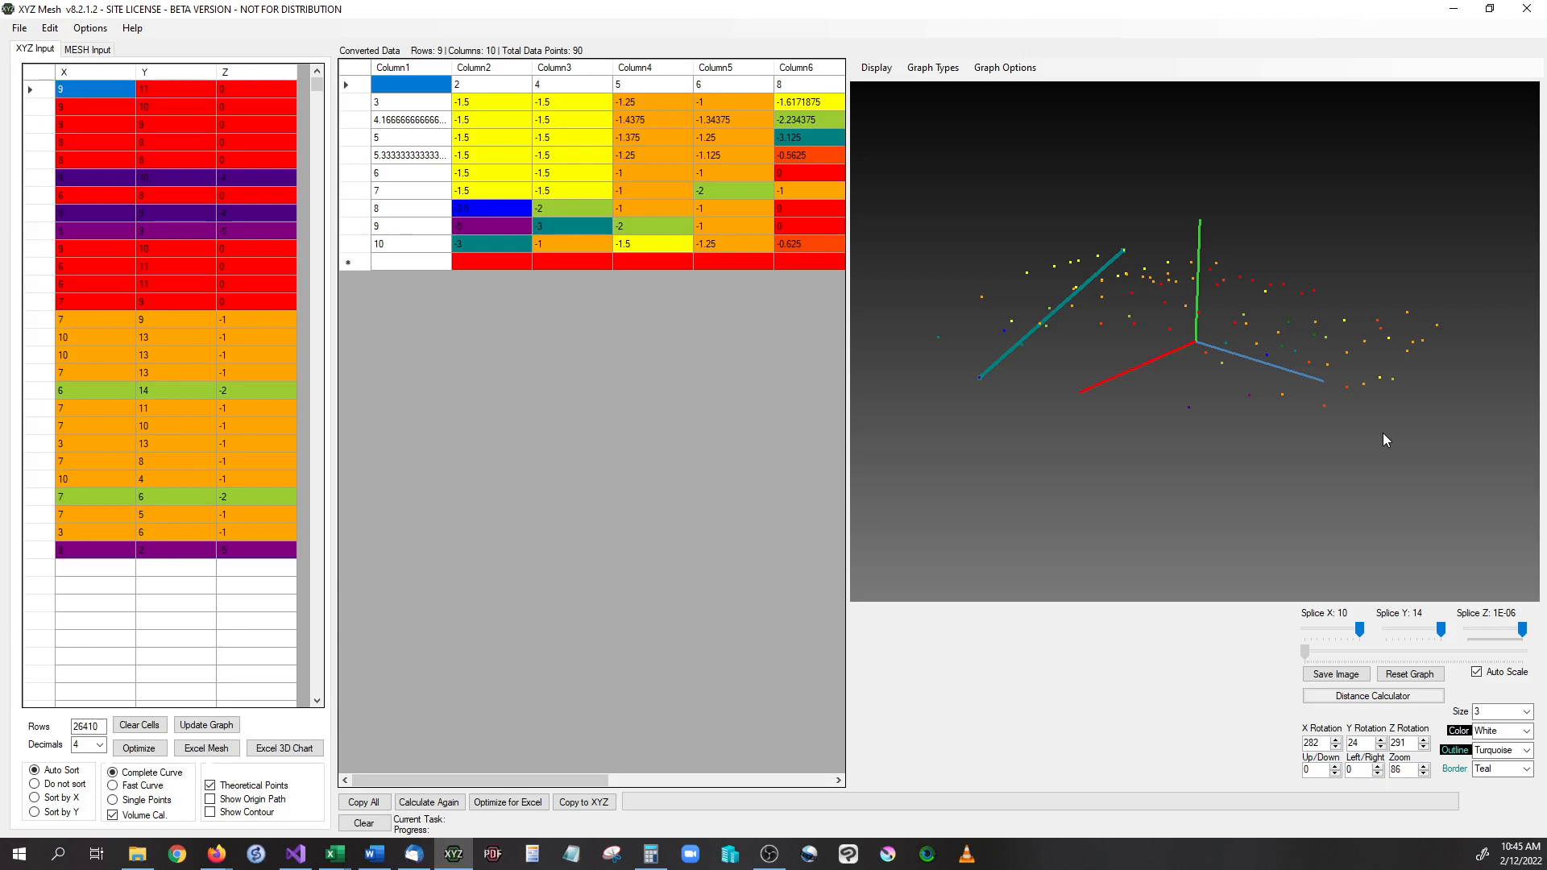
left_click_drag(1257, 306, 1317, 414)
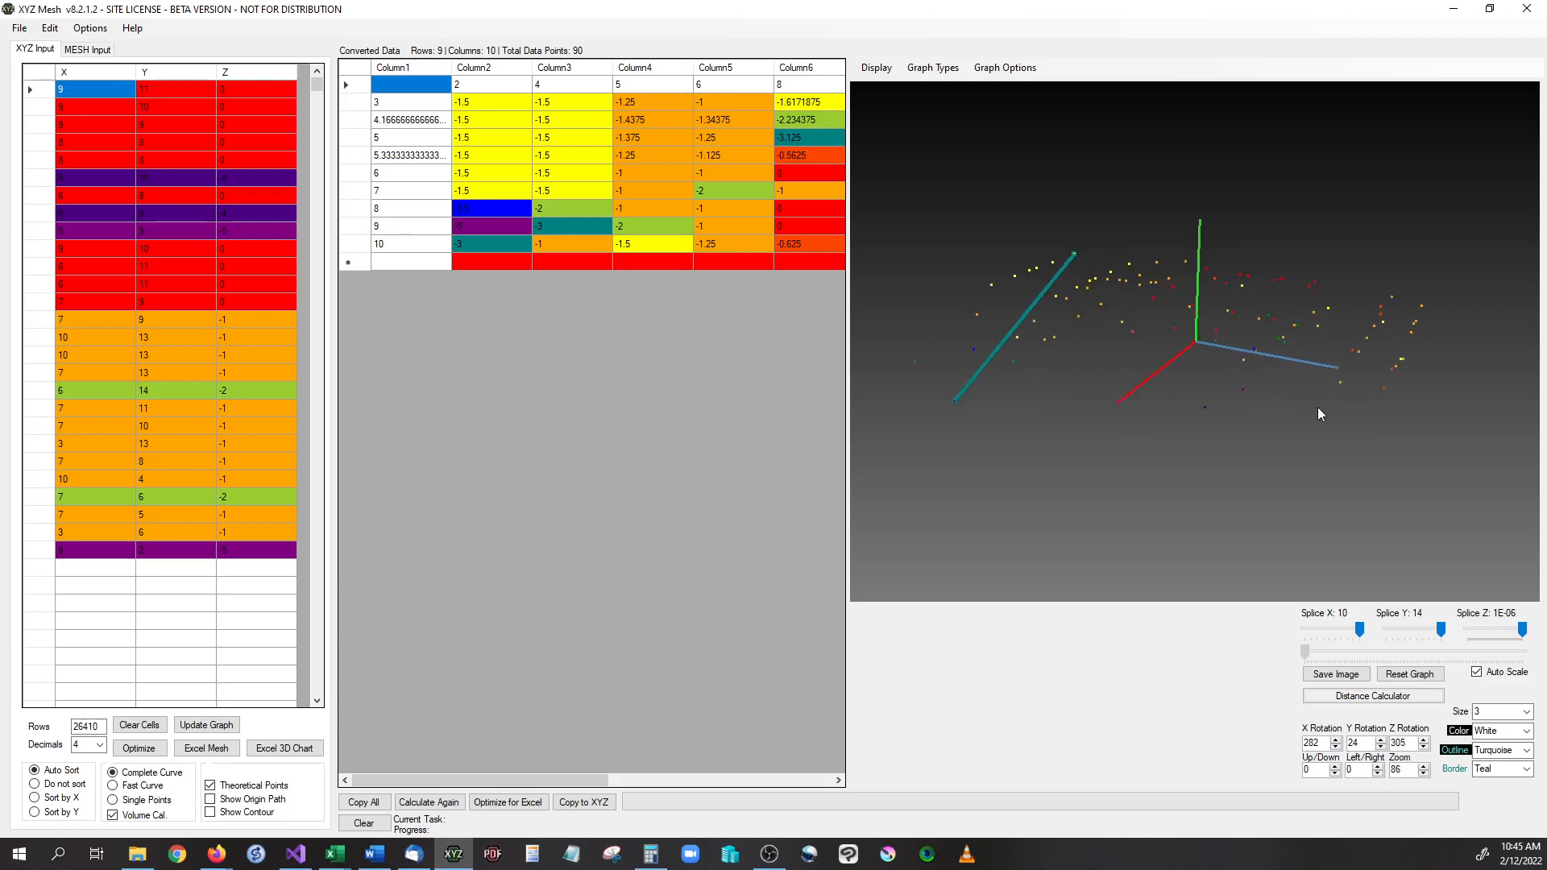